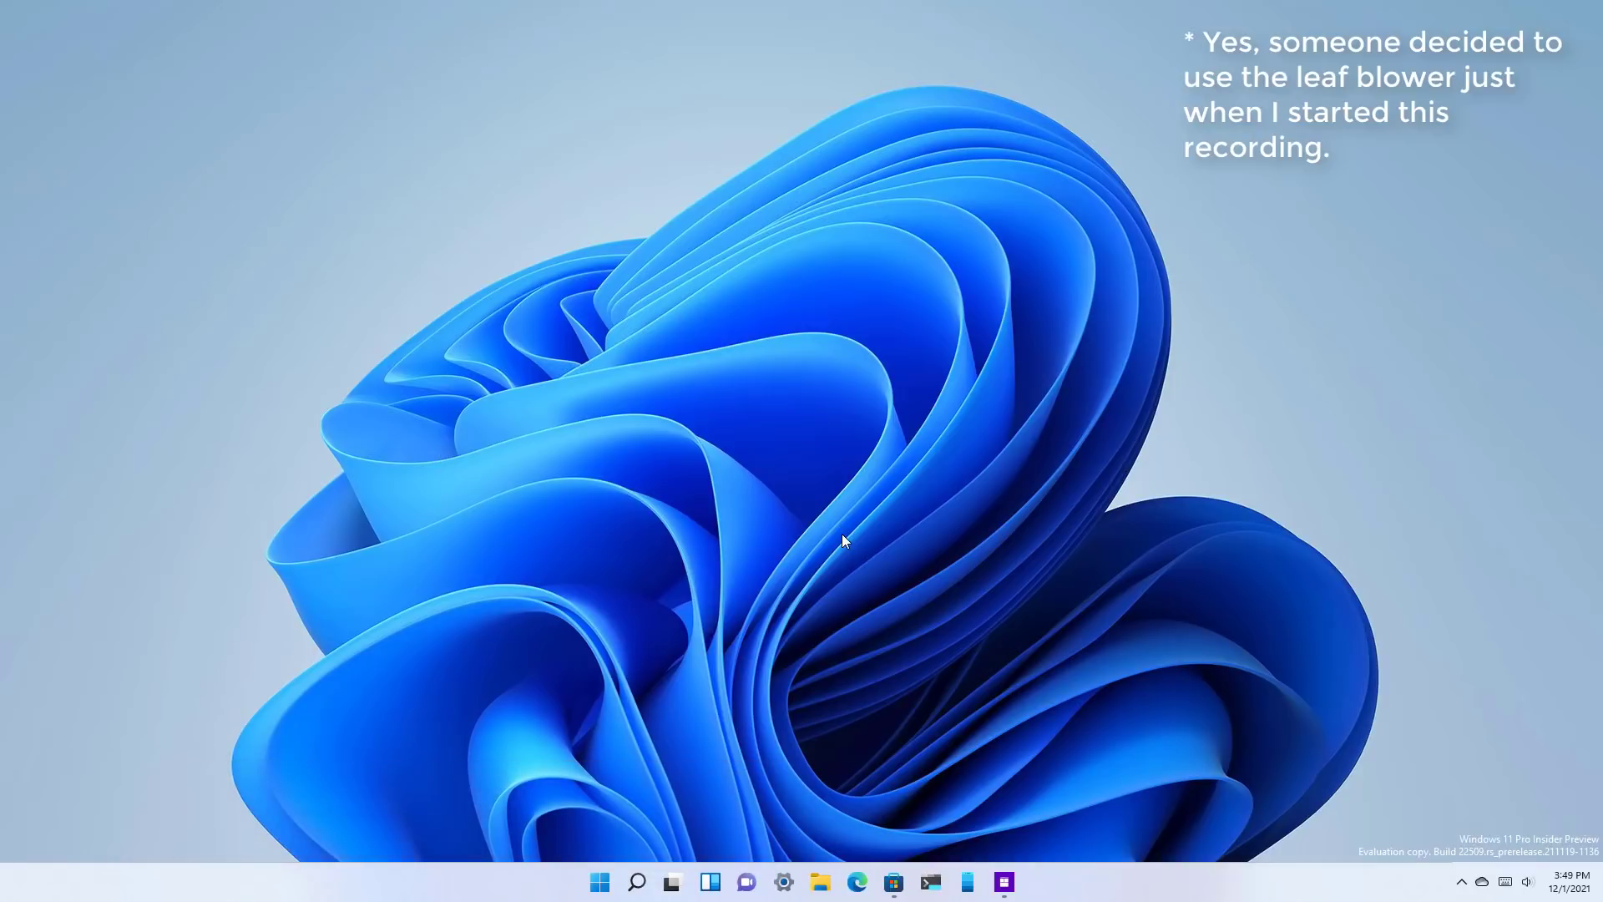
Open Settings to Personalization > Start, where the Start layout is currently Default
key(super)
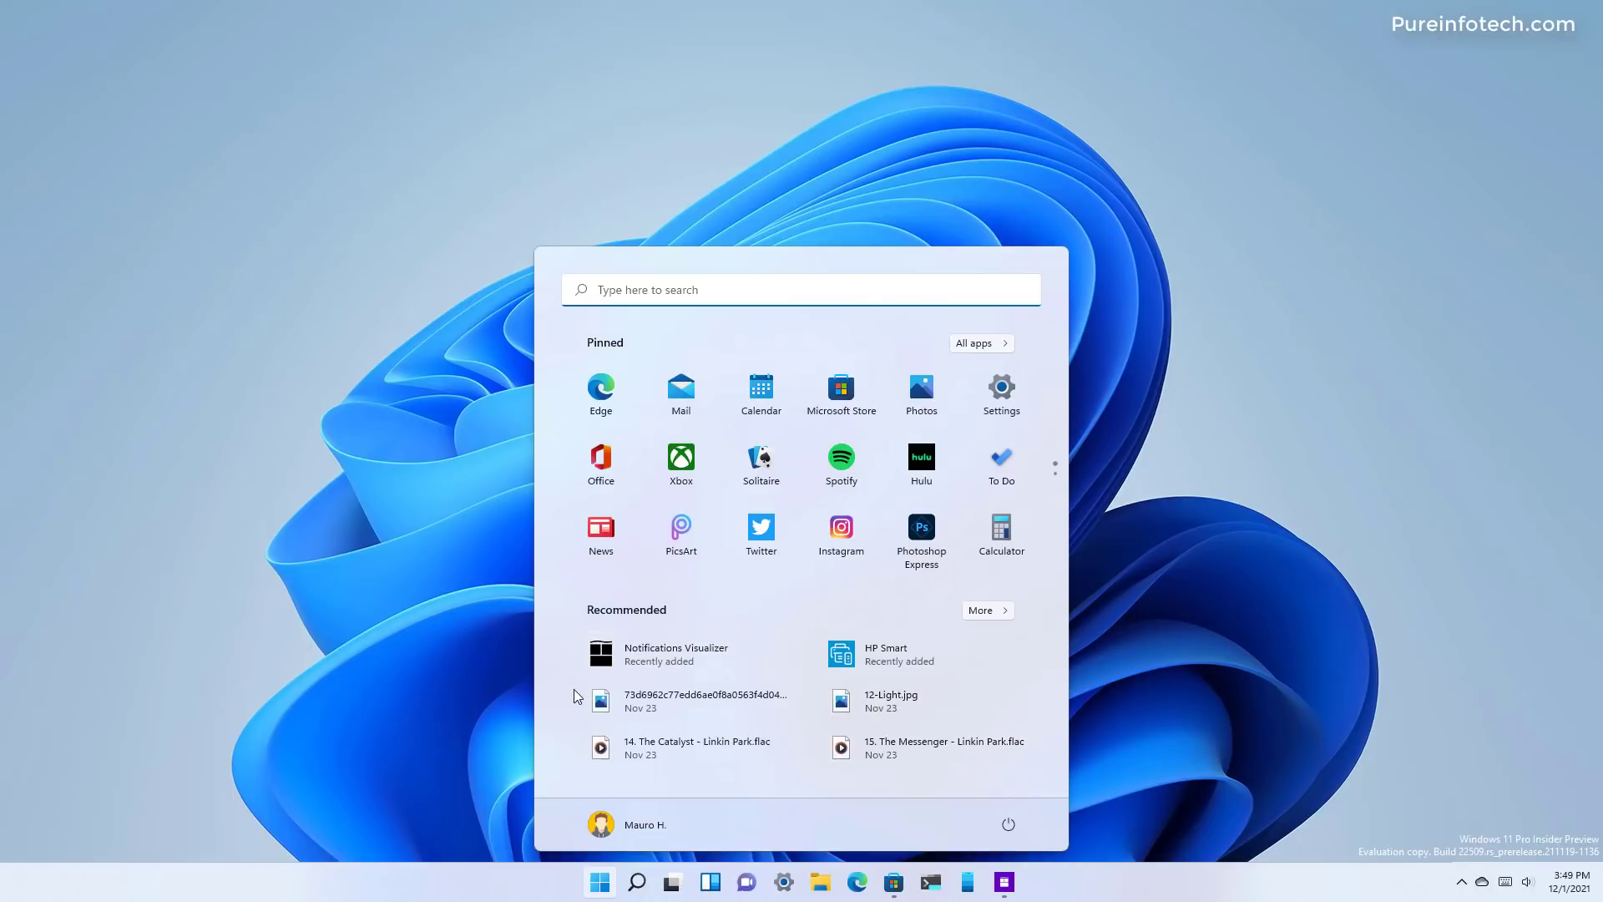
click(532, 843)
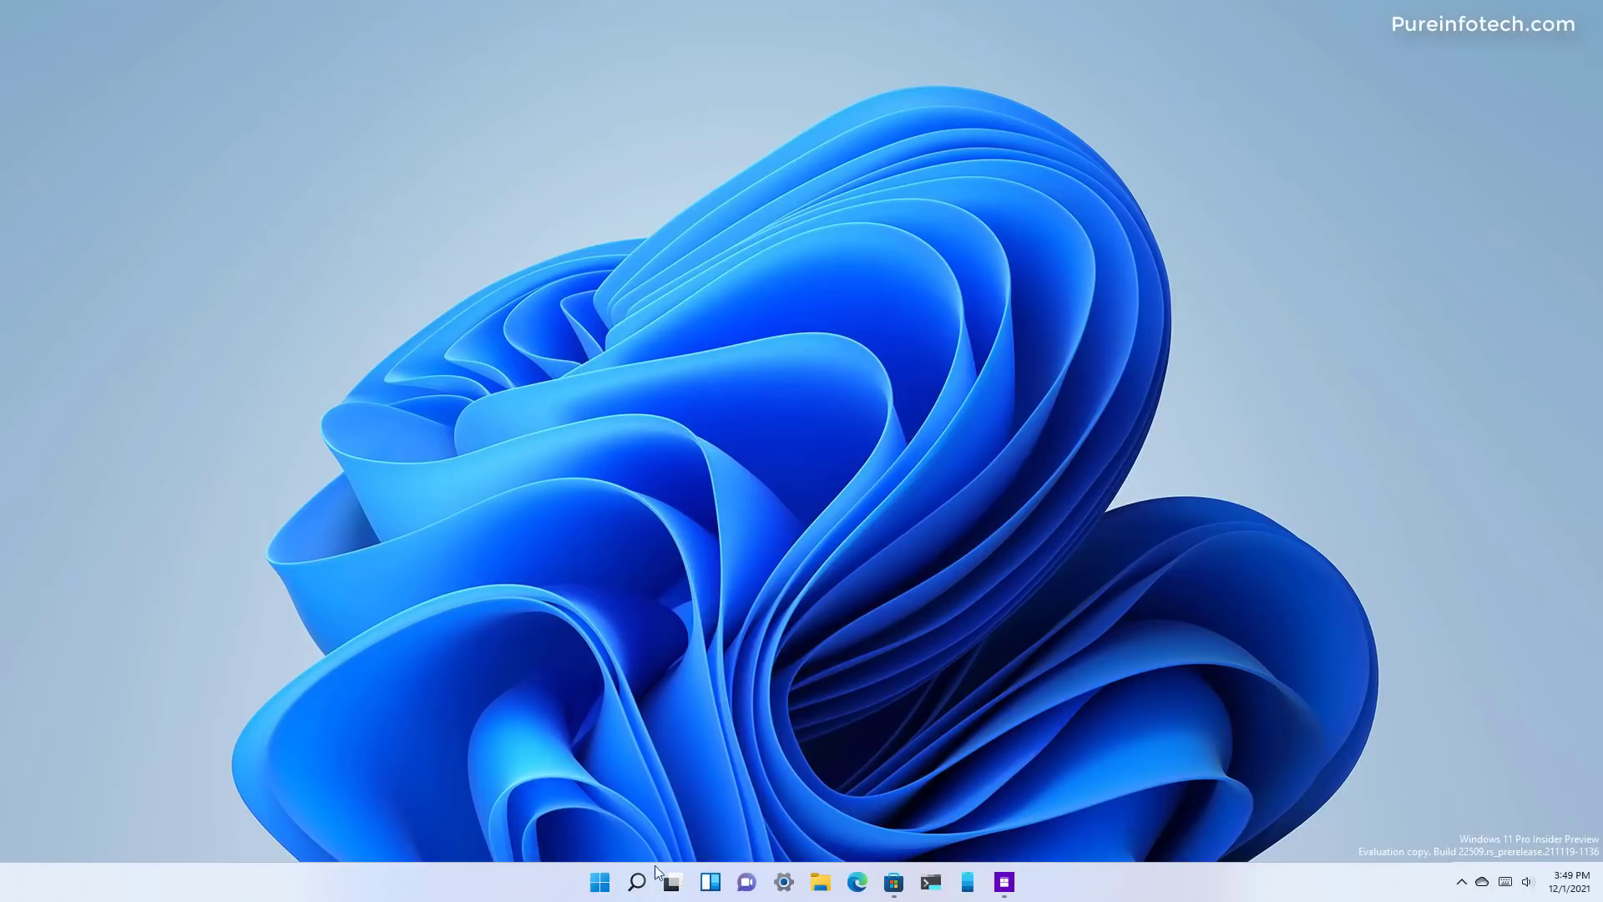
click(789, 887)
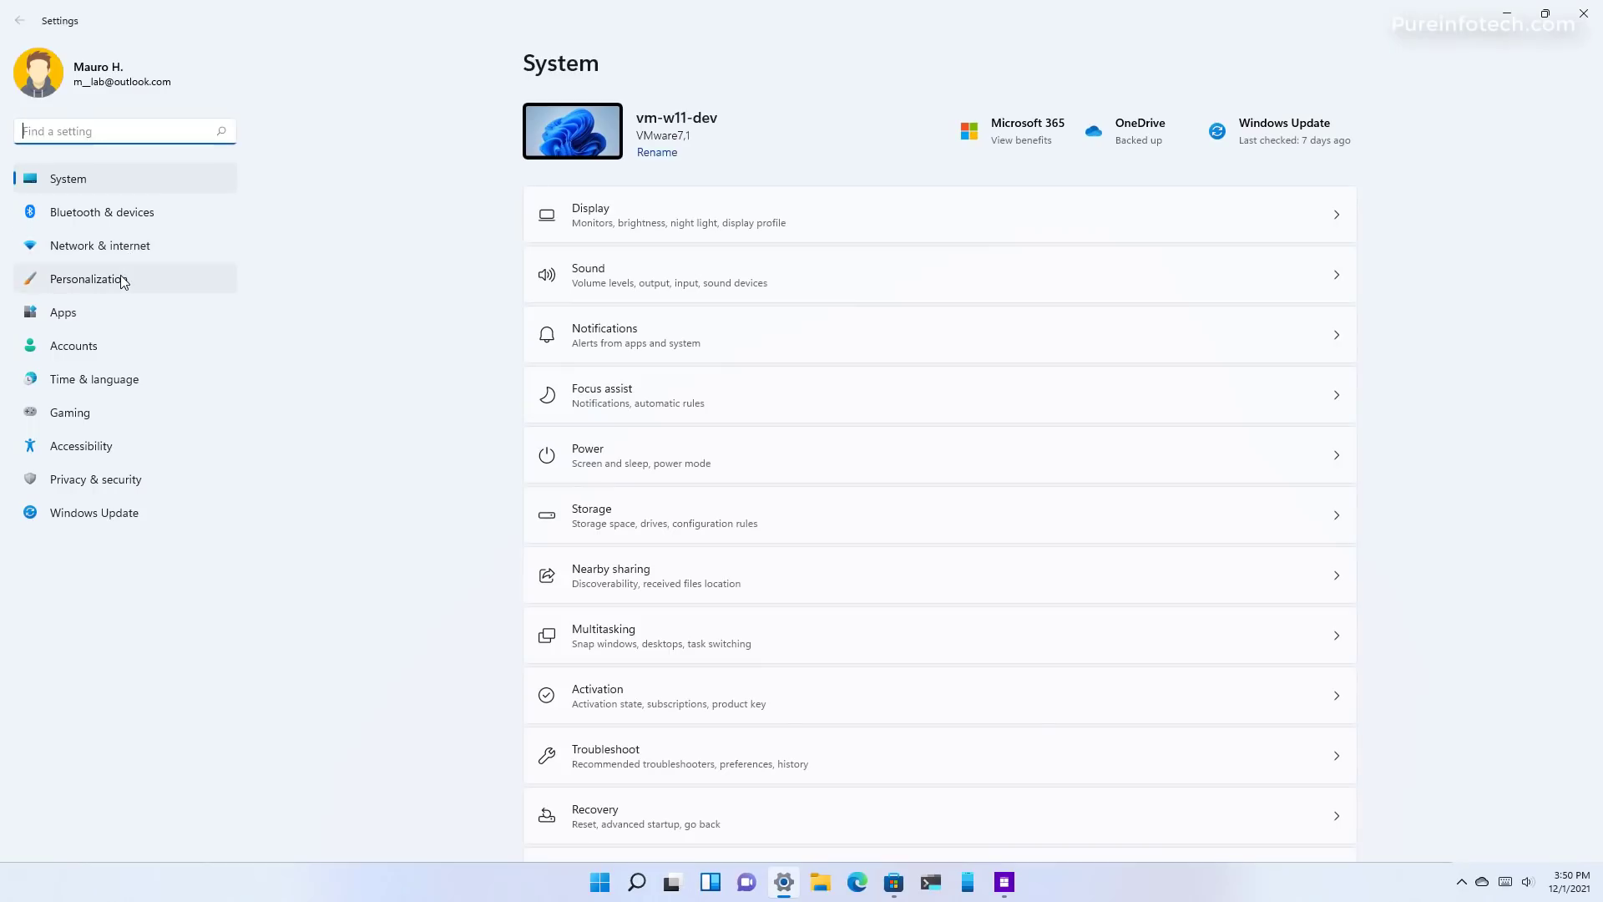
click(122, 281)
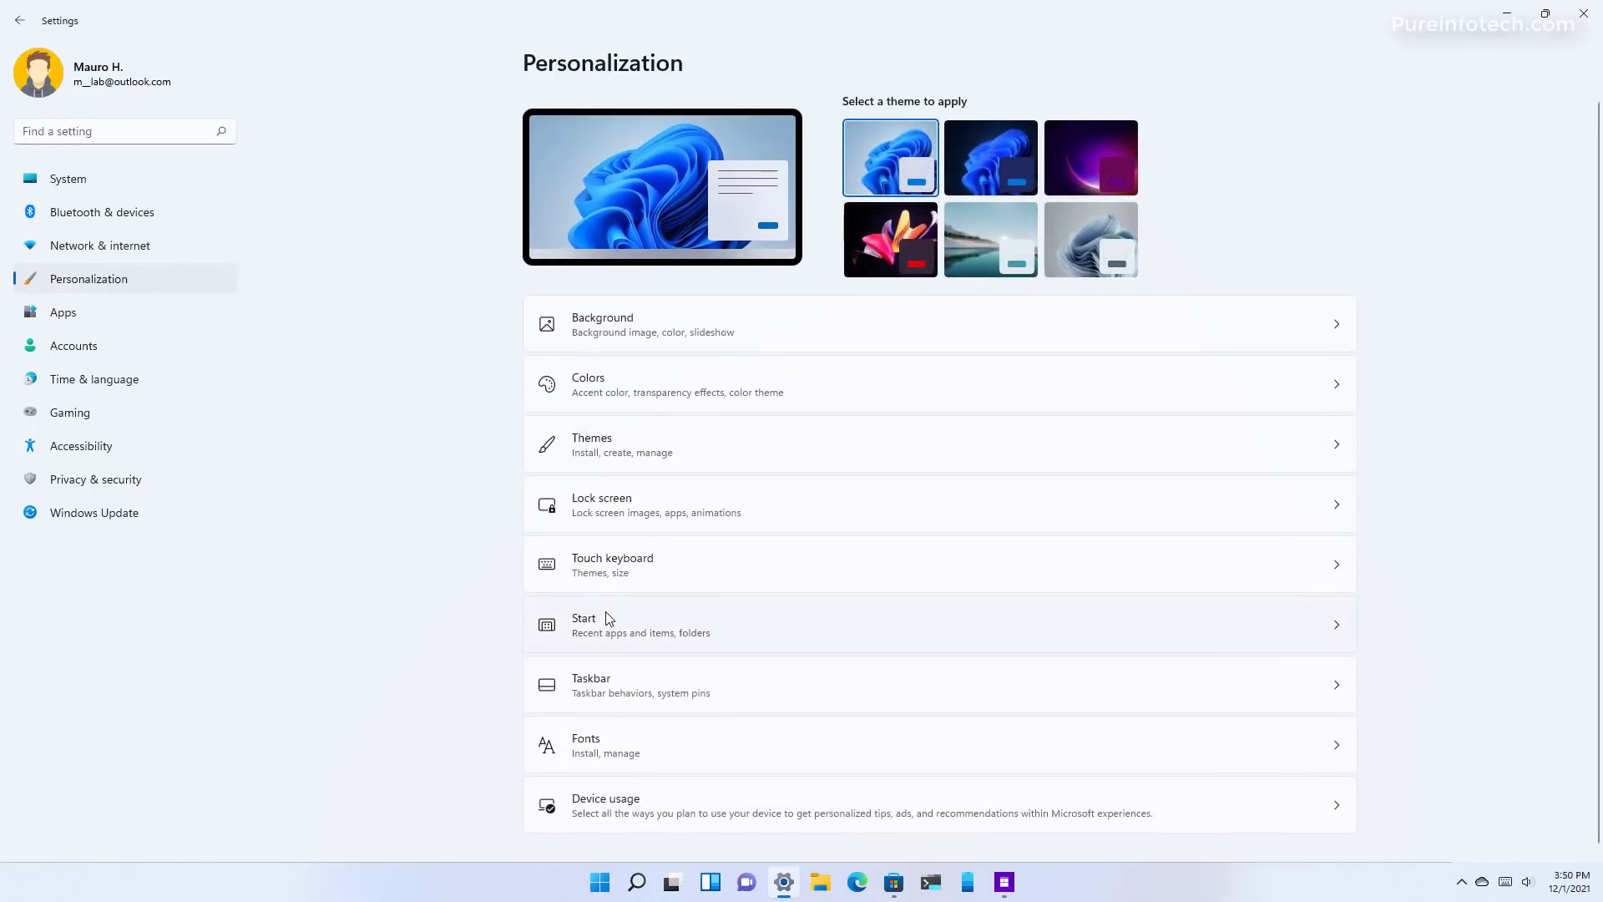
click(608, 619)
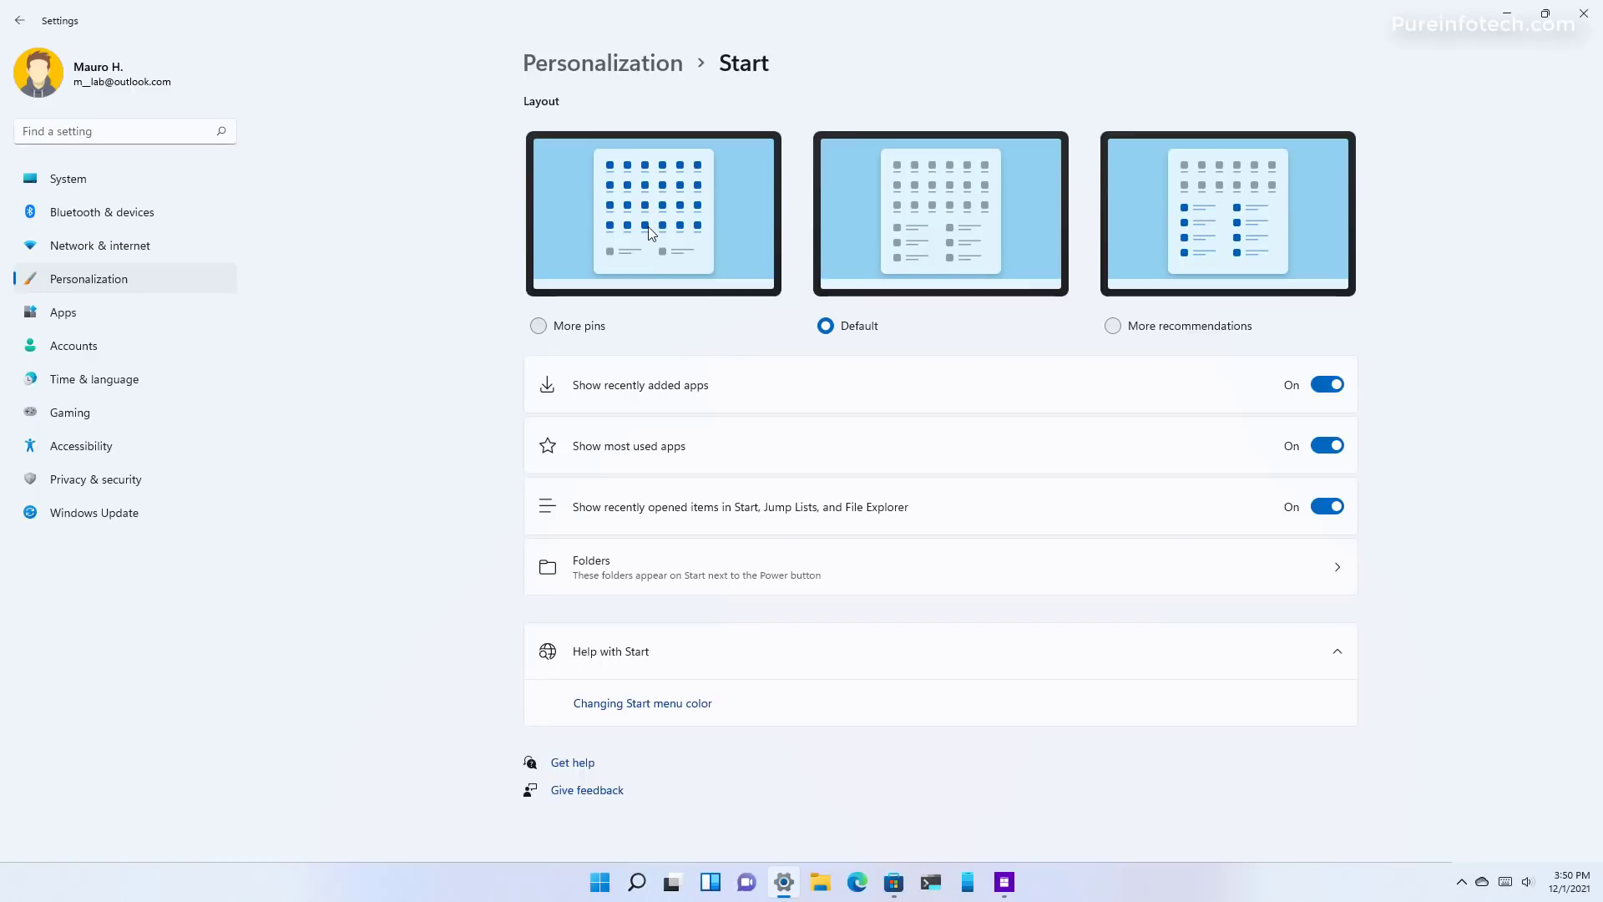
Select the More pins Start layout and preview it in the Start menu
click(540, 326)
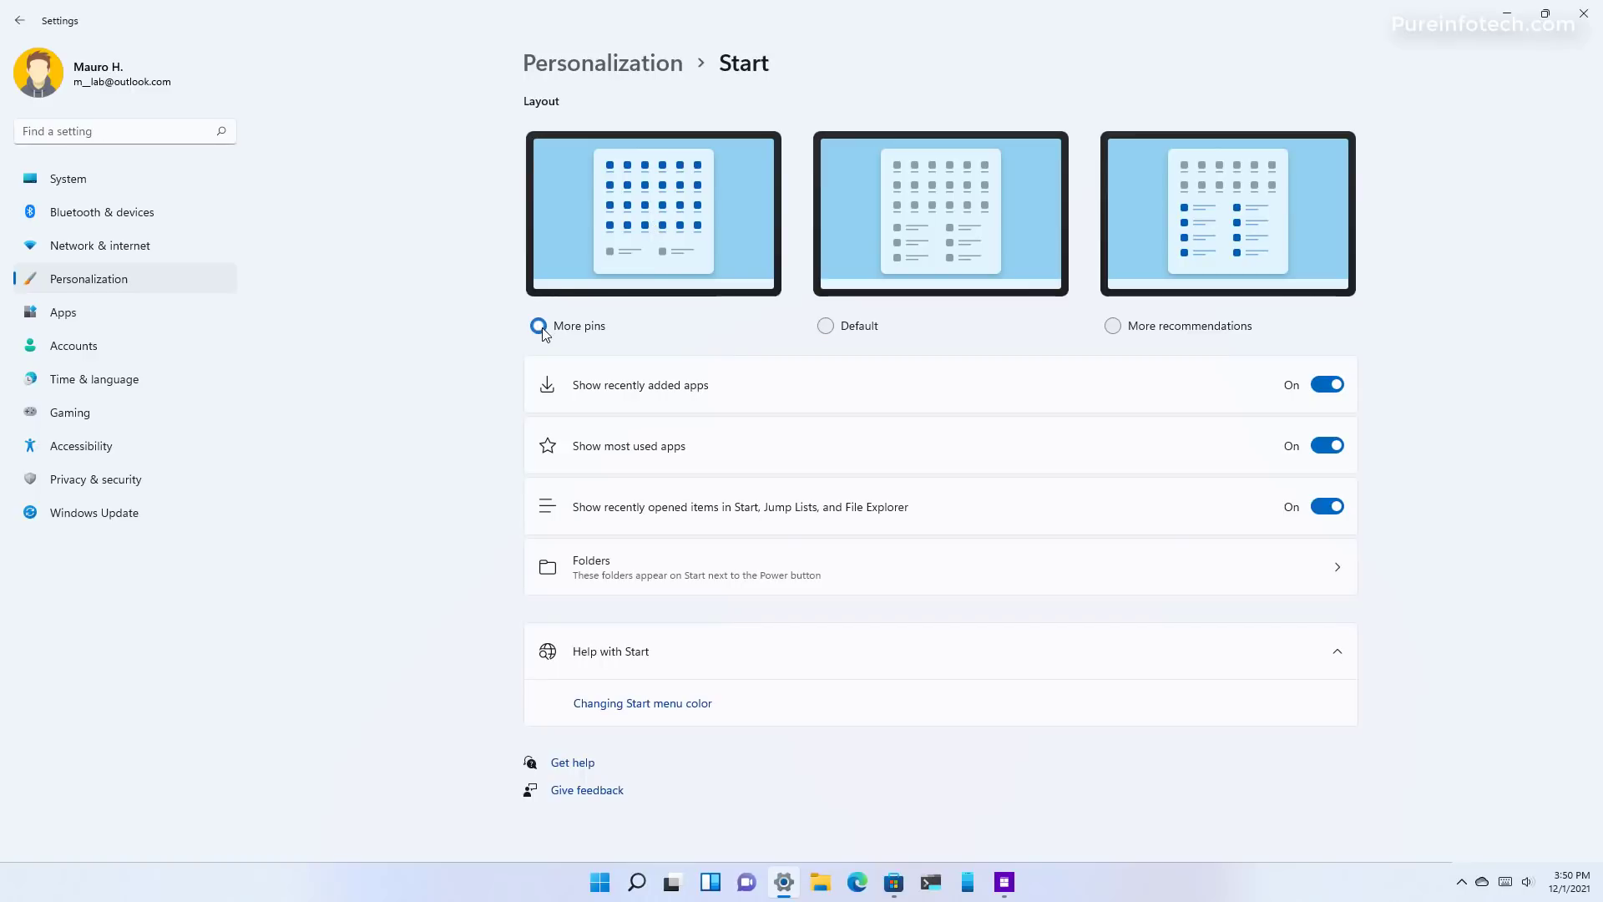
click(601, 886)
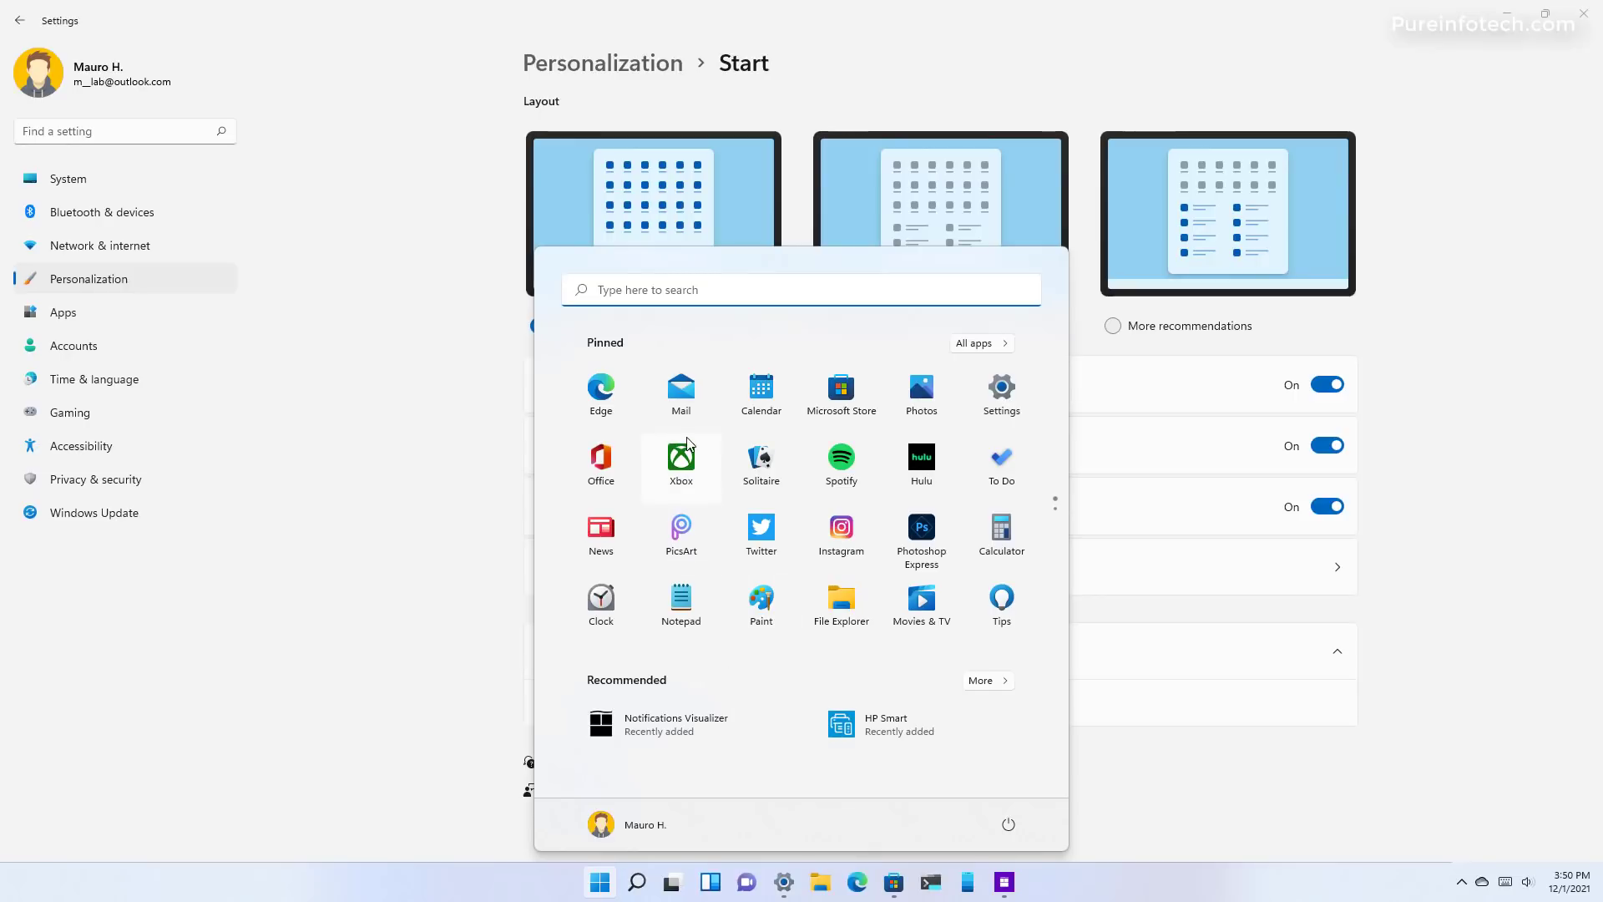
key(Escape)
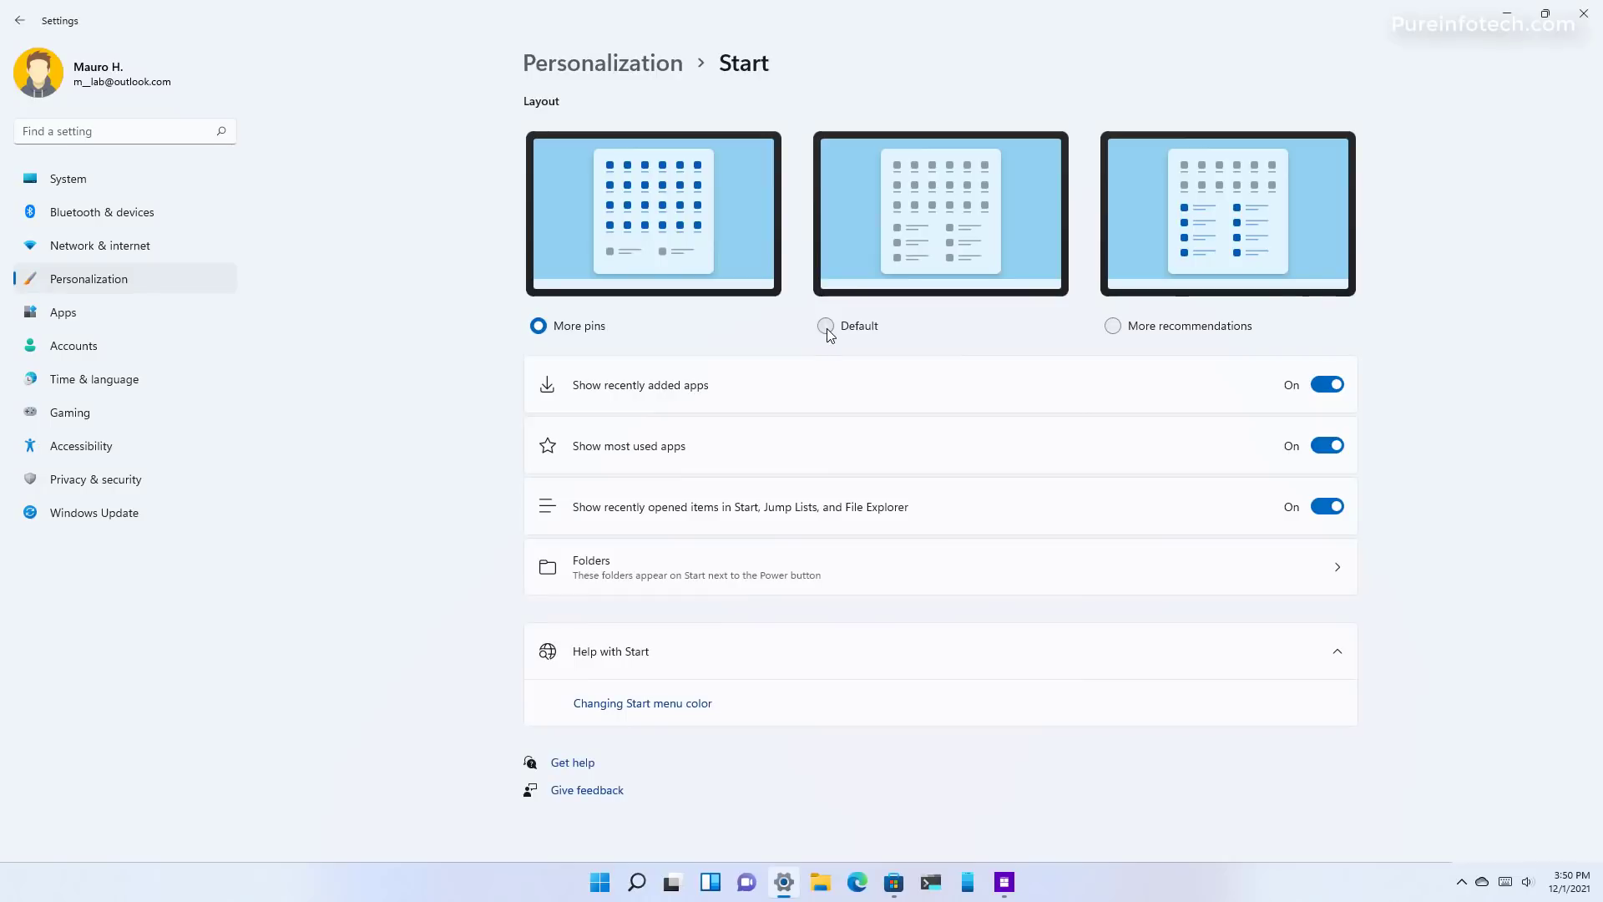
Preview the Default layout, then switch to More recommendations and open Start
click(826, 326)
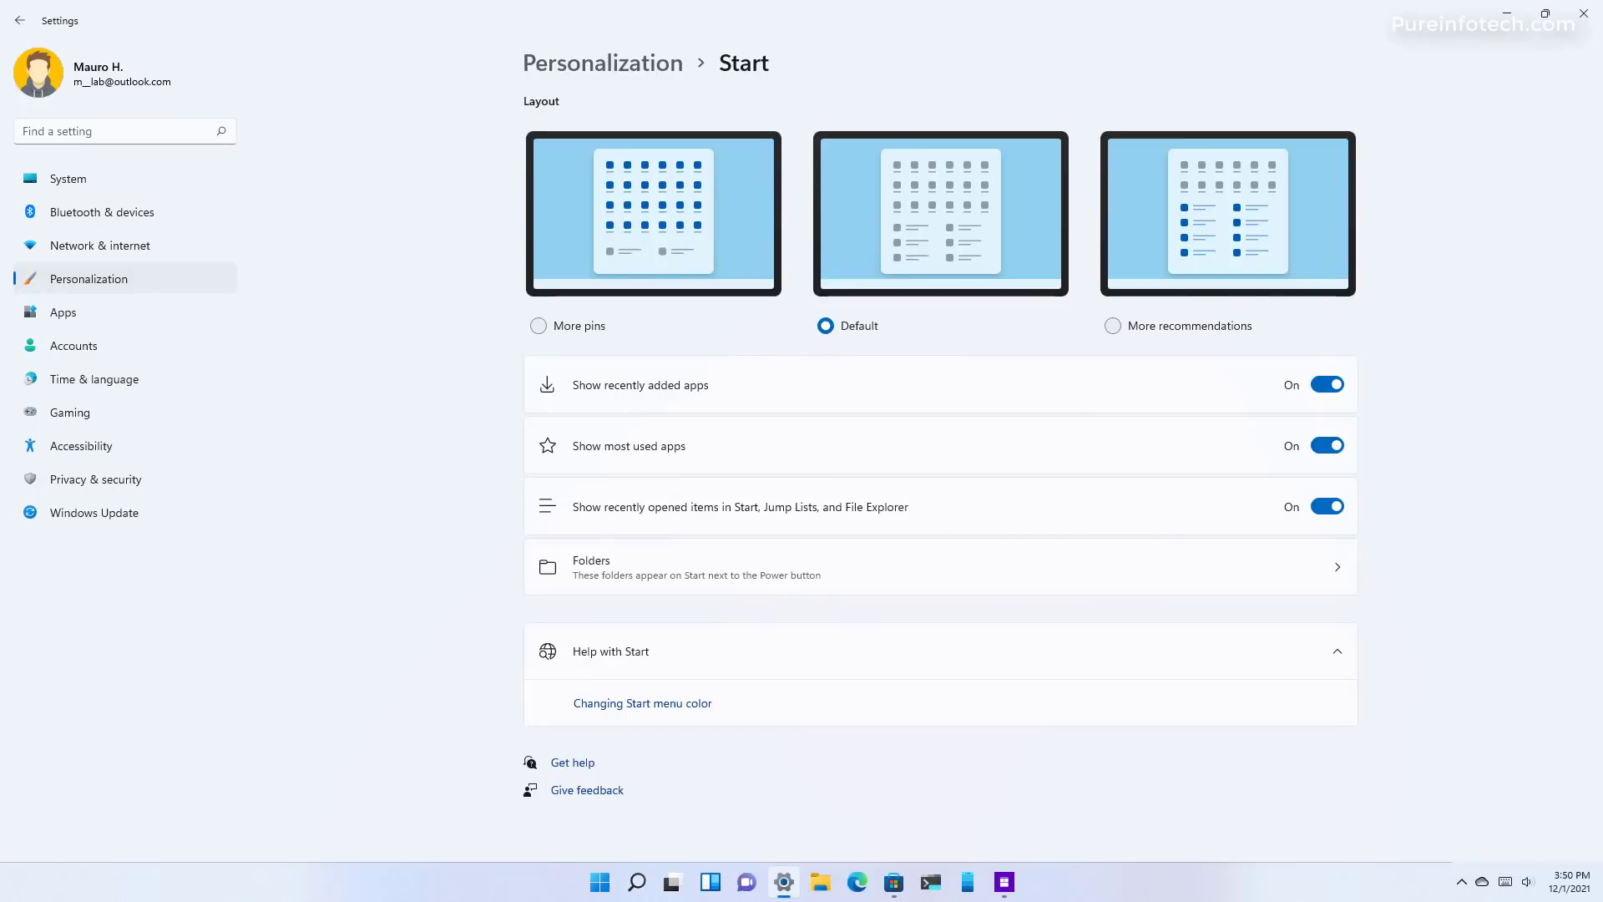
key(super)
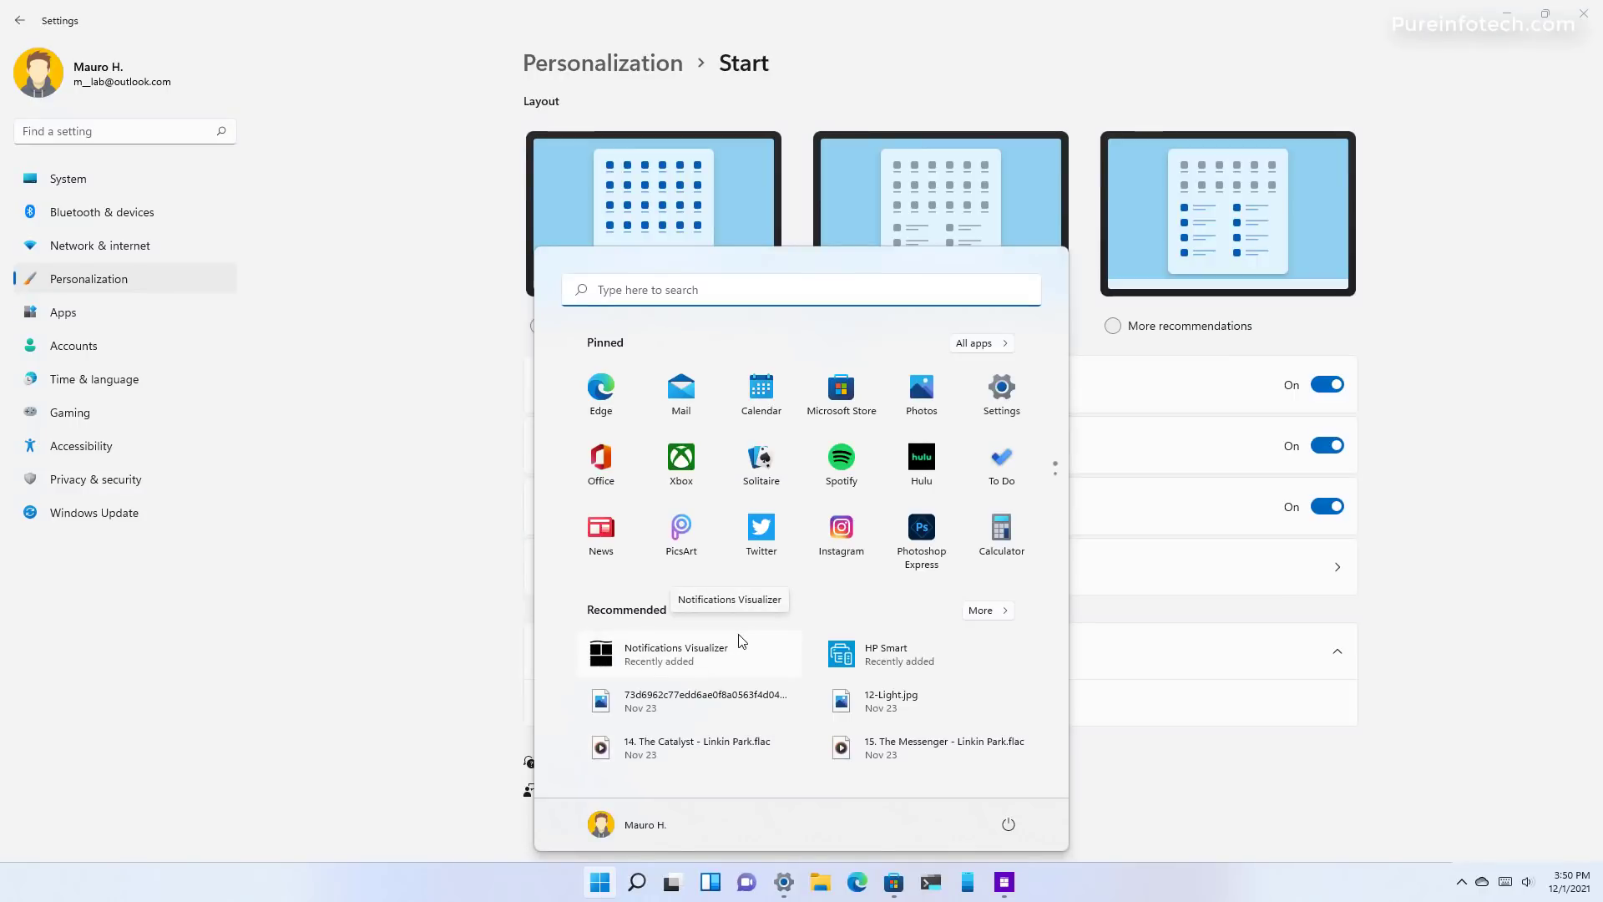
click(1370, 332)
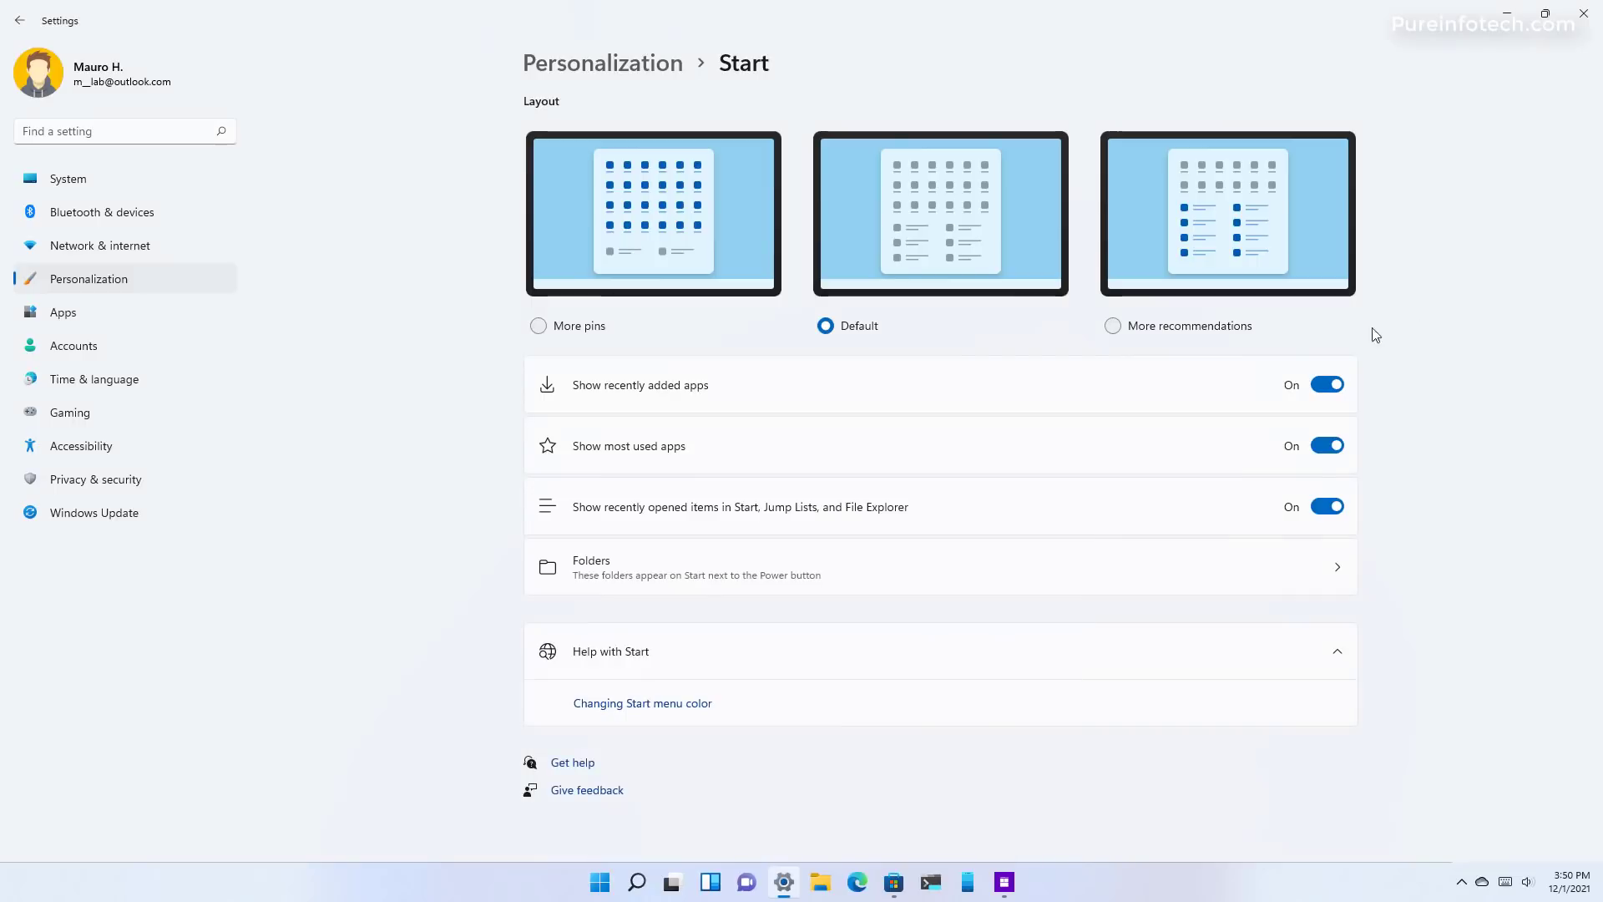
click(1114, 326)
key(super)
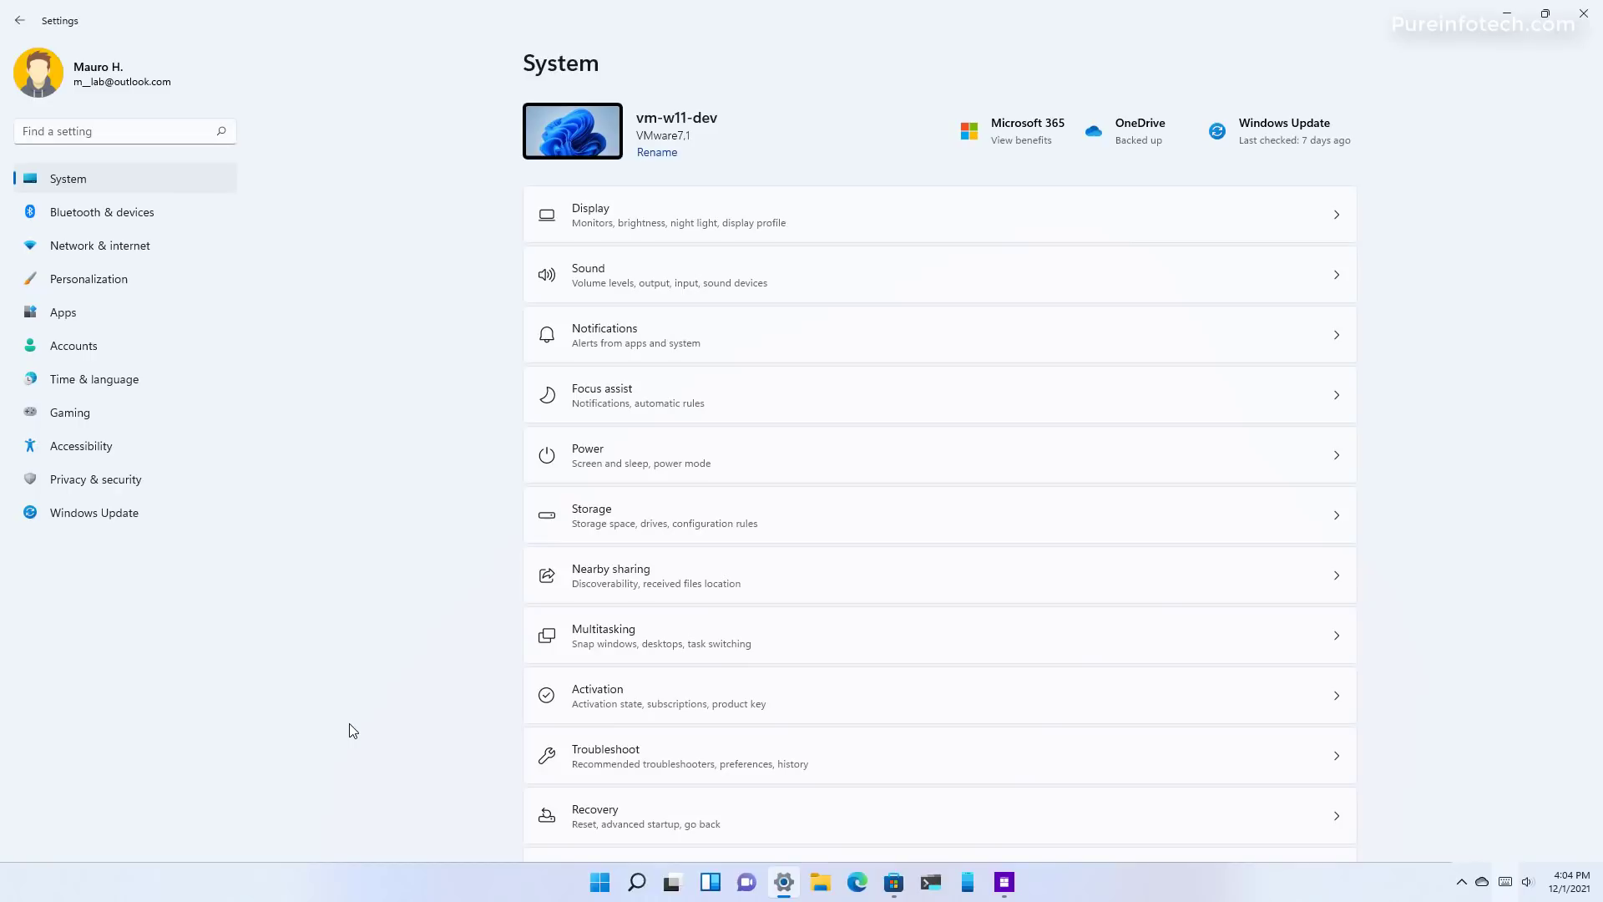
Open Network & internet > Advanced sharing settings and expand Private networks and All networks
click(101, 247)
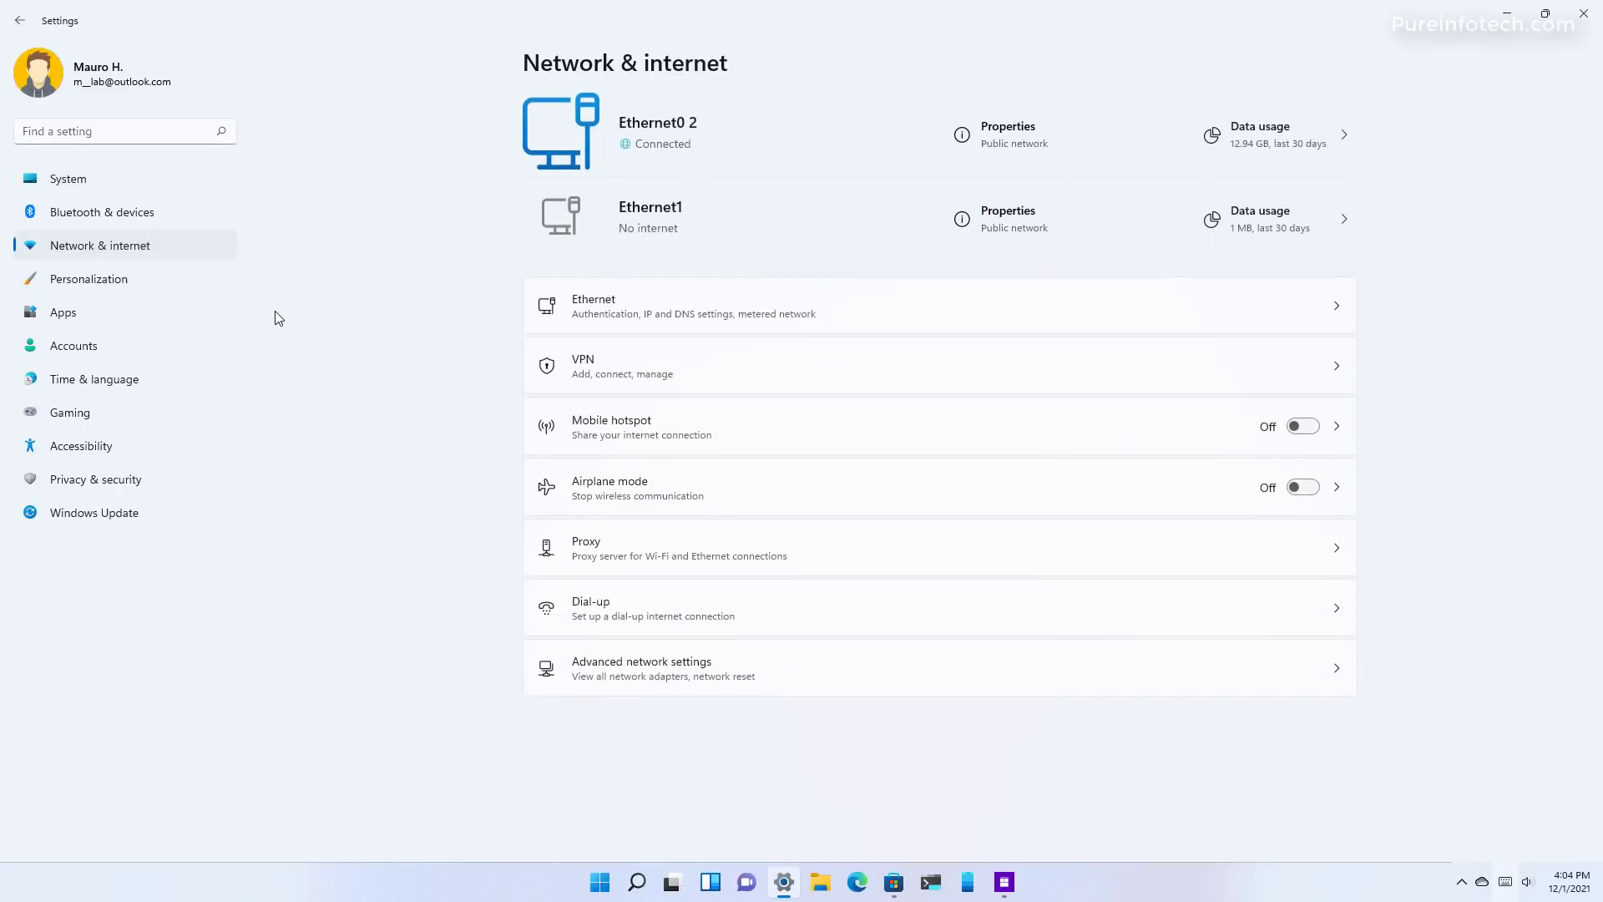
click(656, 675)
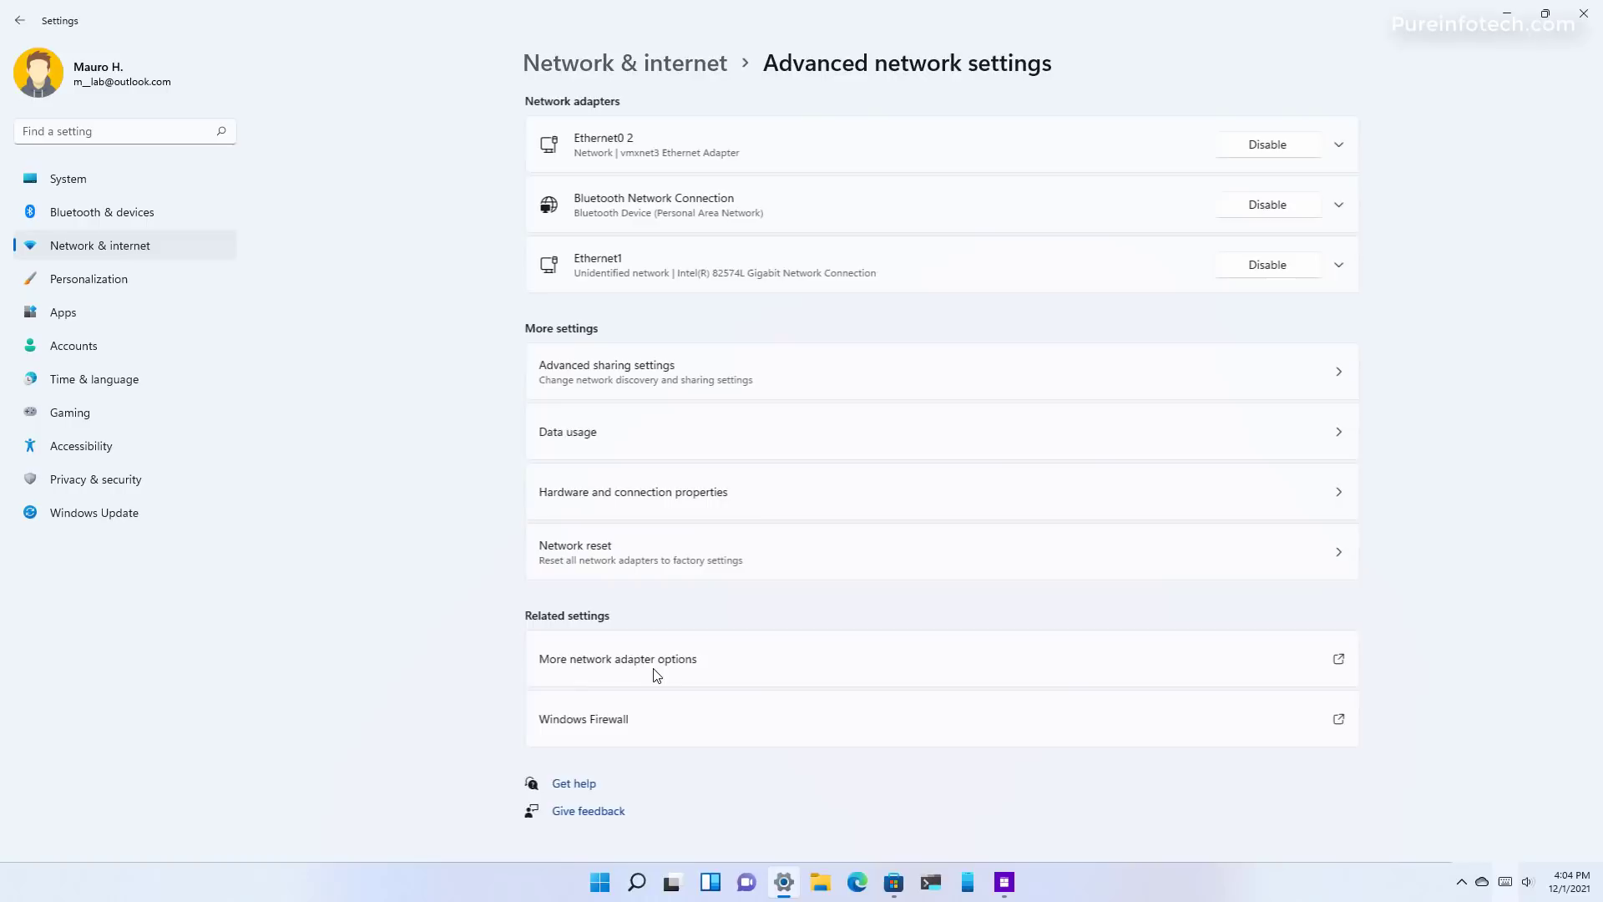
click(582, 386)
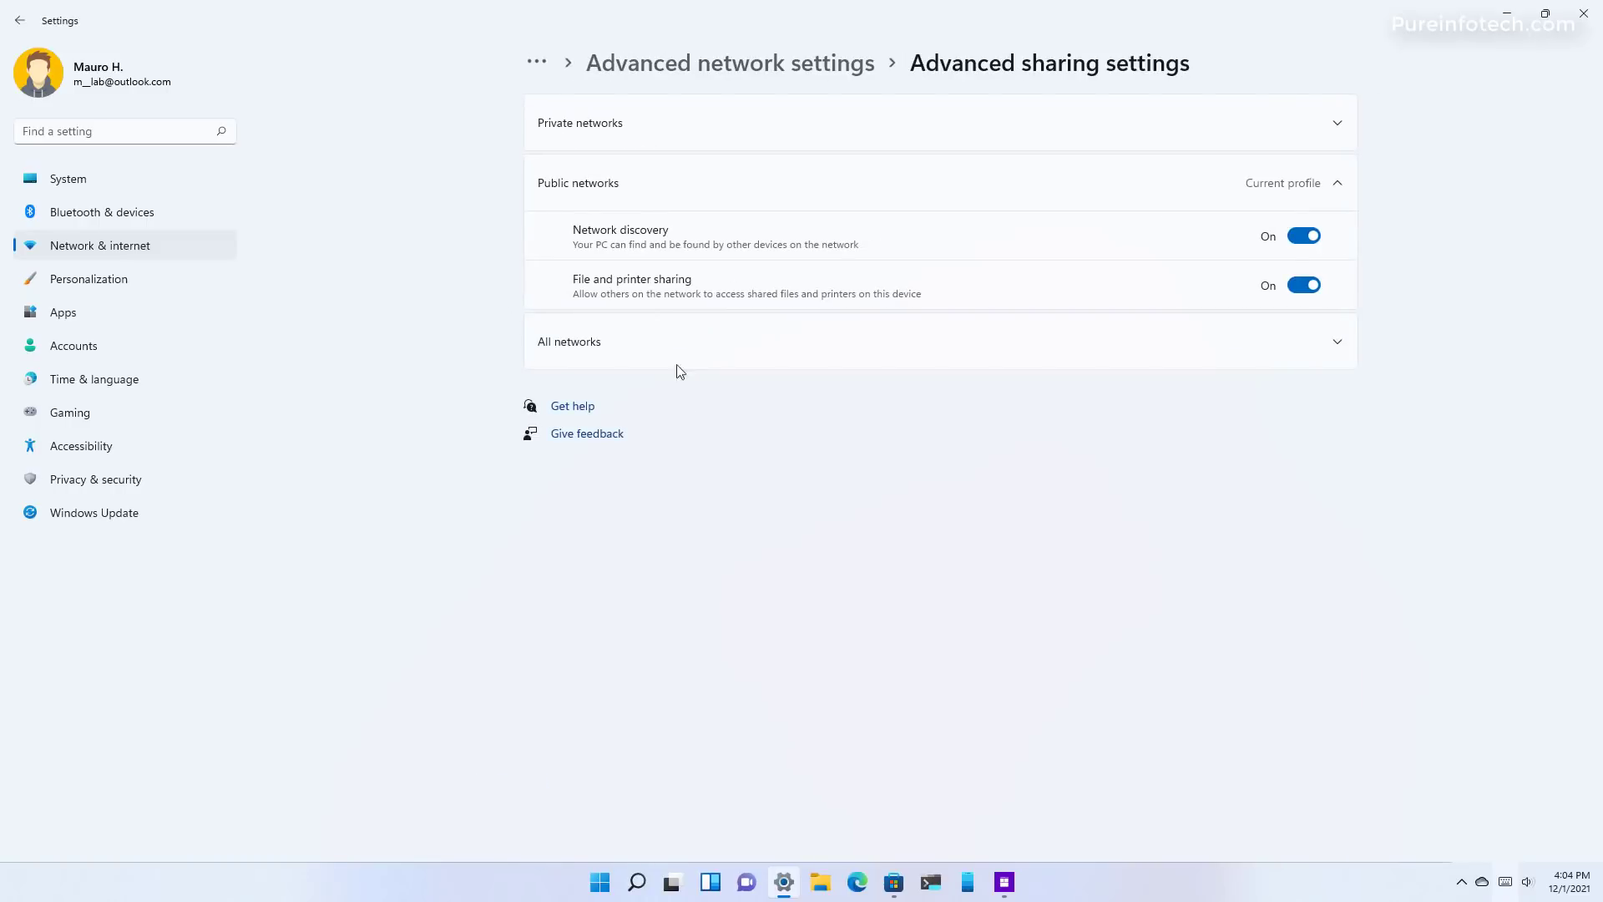
click(670, 126)
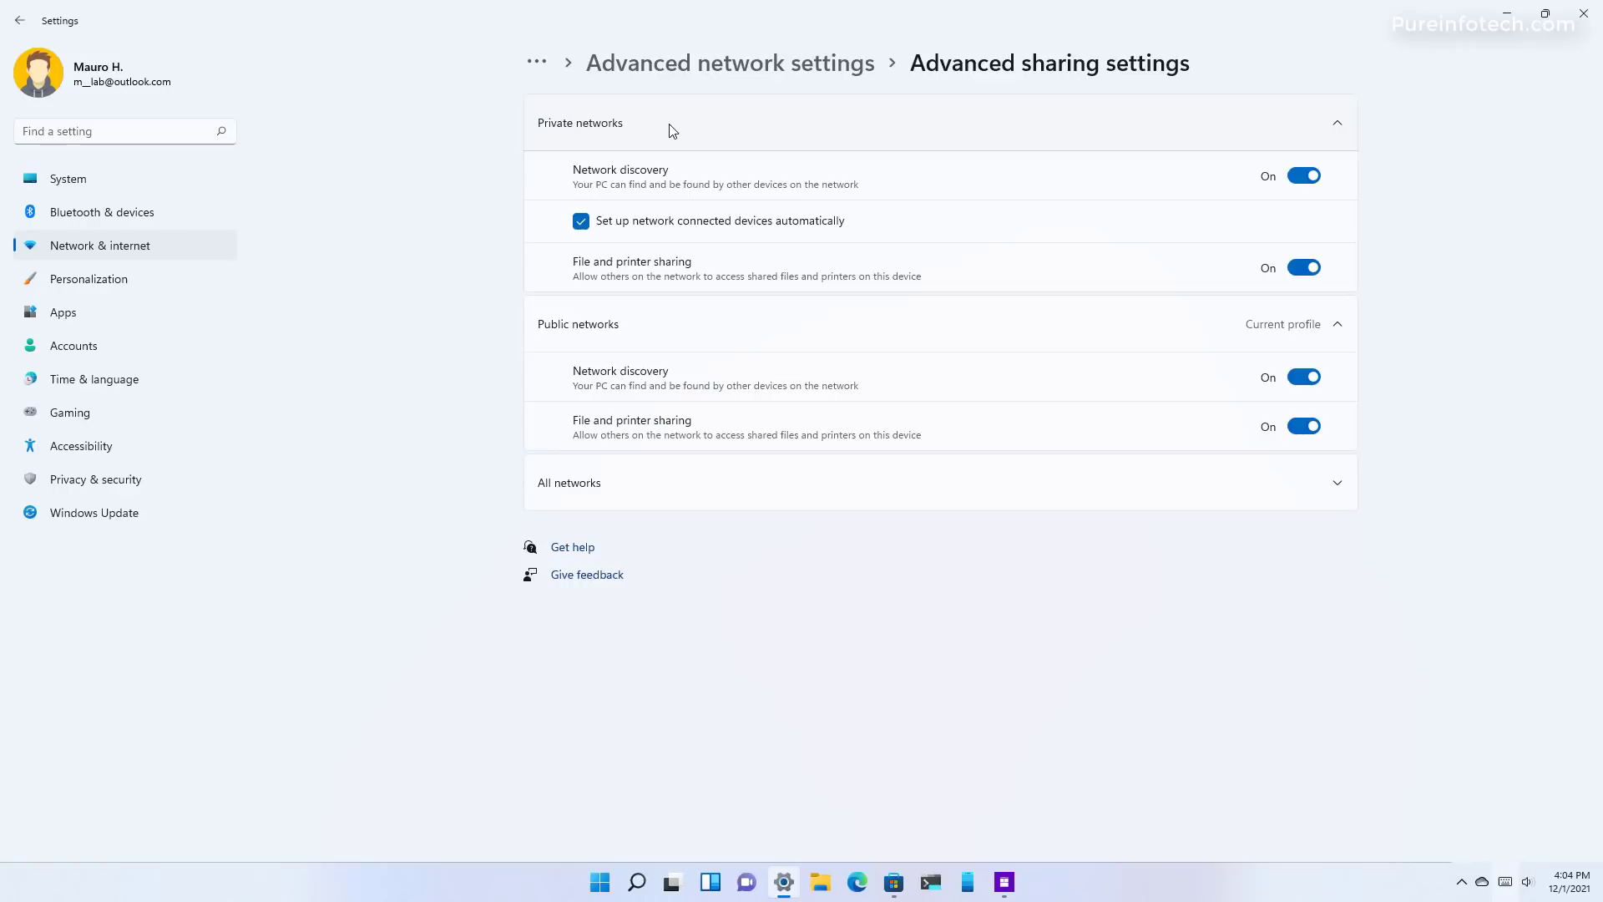
click(709, 501)
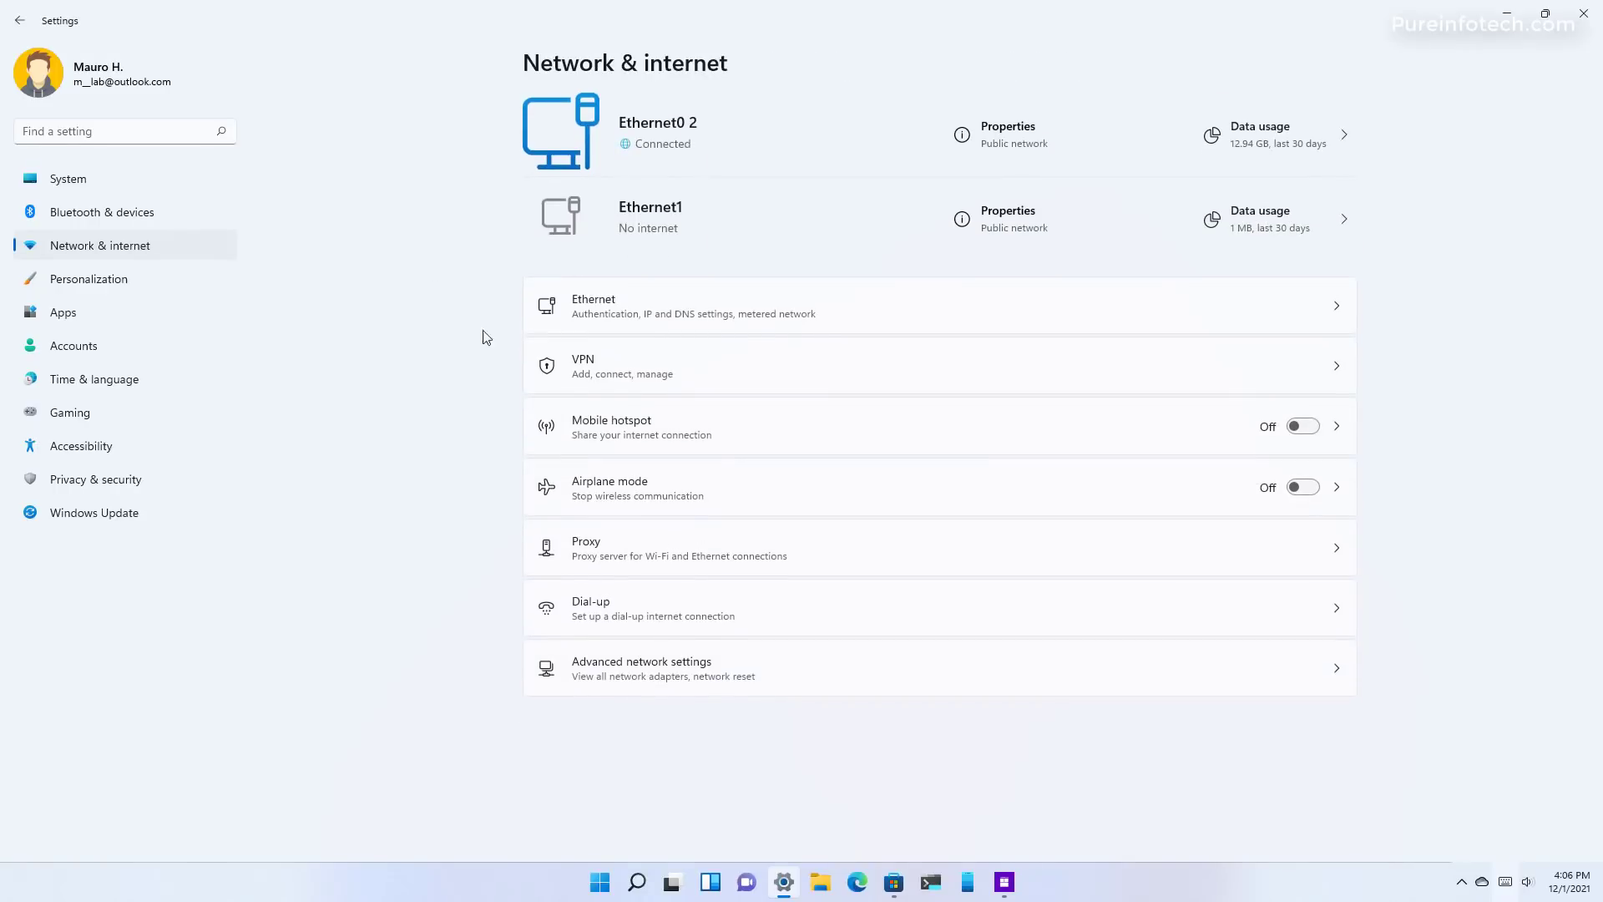
View the Airplane mode page, then go to Bluetooth & devices
click(708, 499)
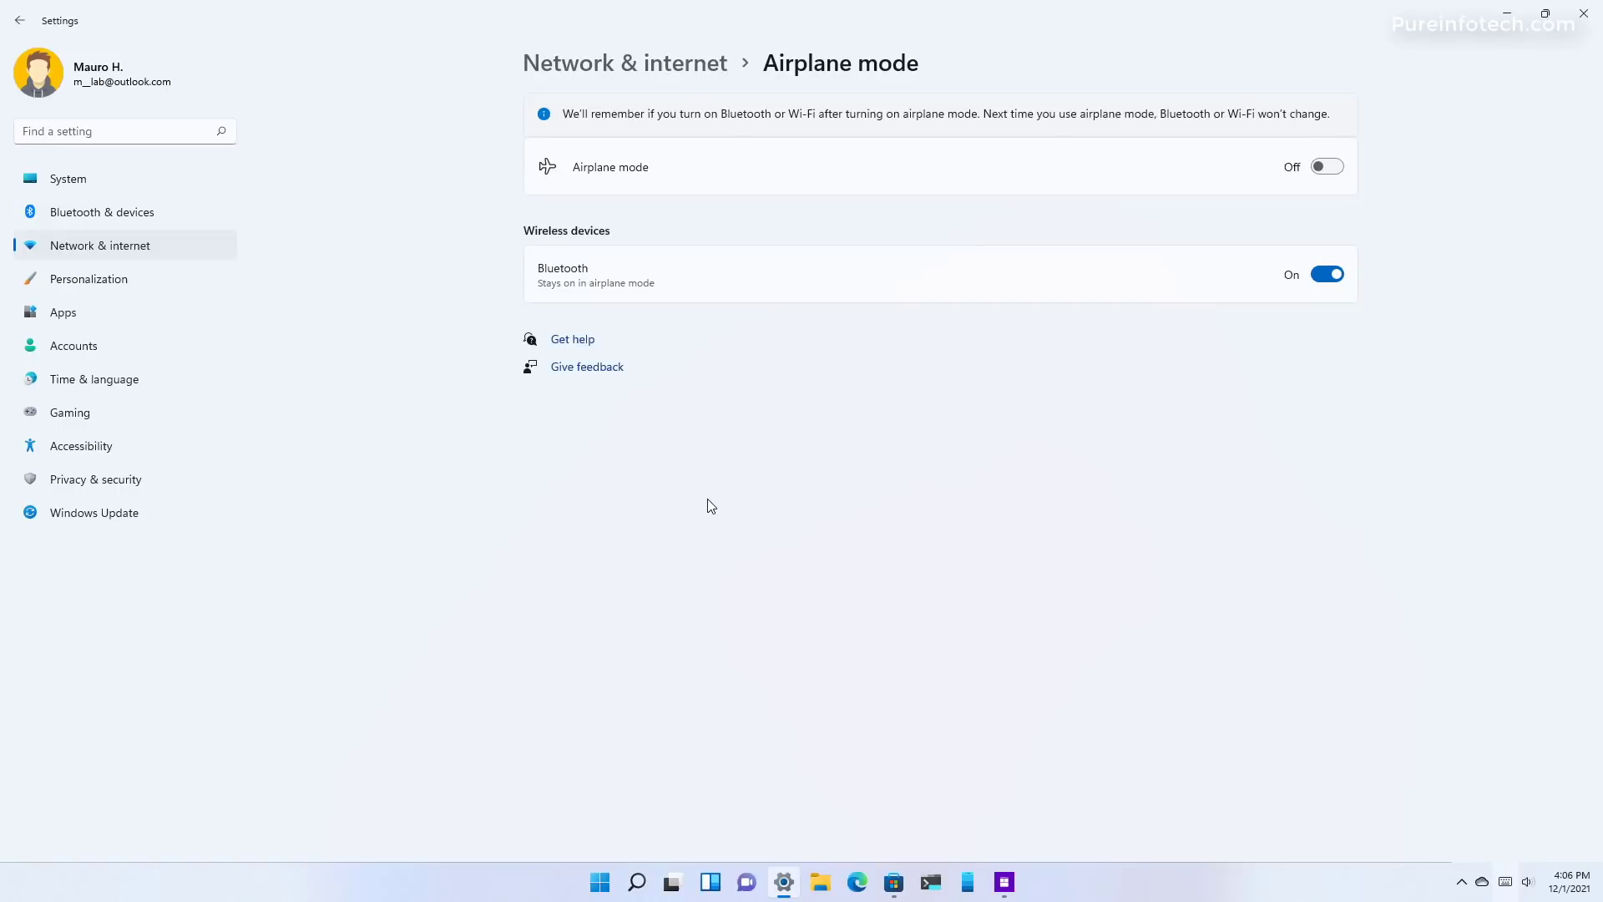
click(107, 215)
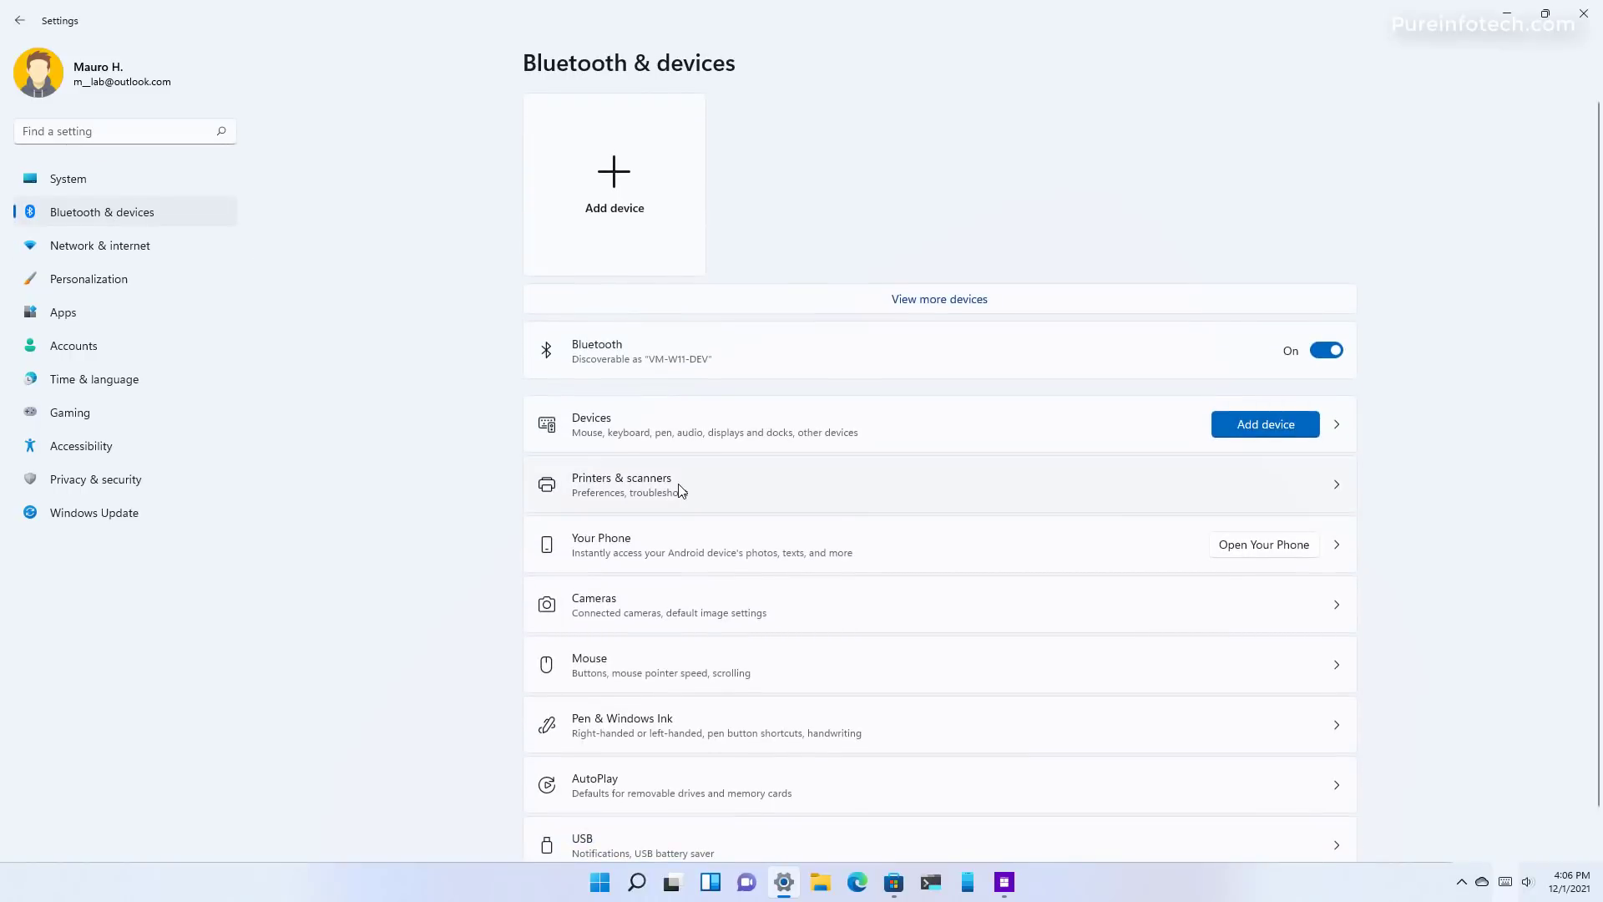
In Printers & scanners, check the HP4C7695's empty print queue and print a test page
click(681, 490)
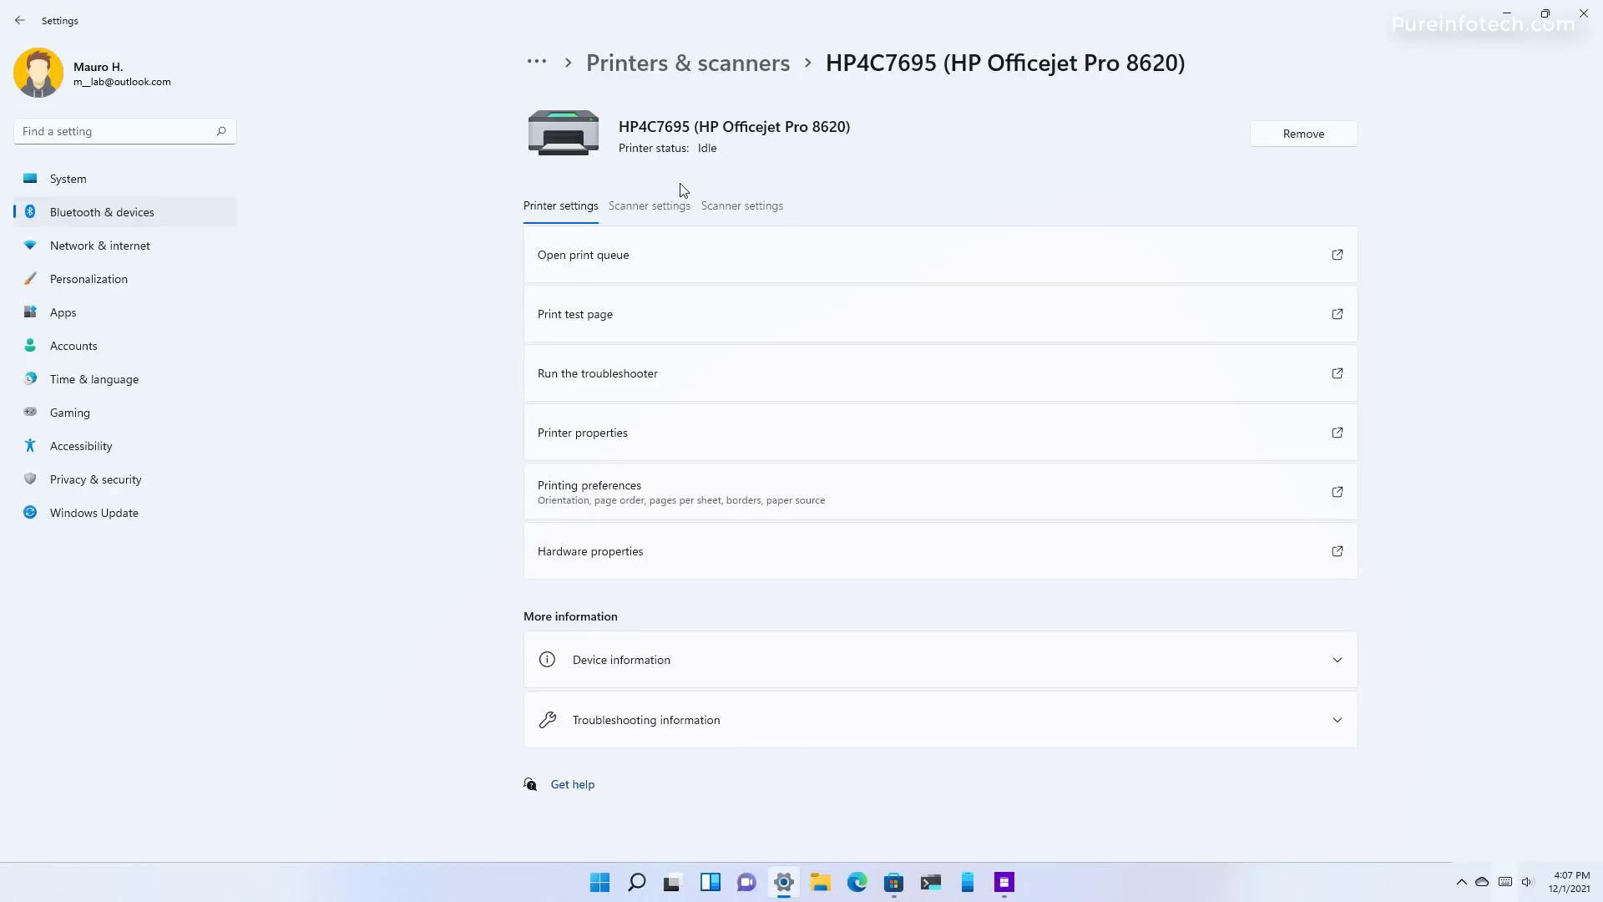
click(629, 256)
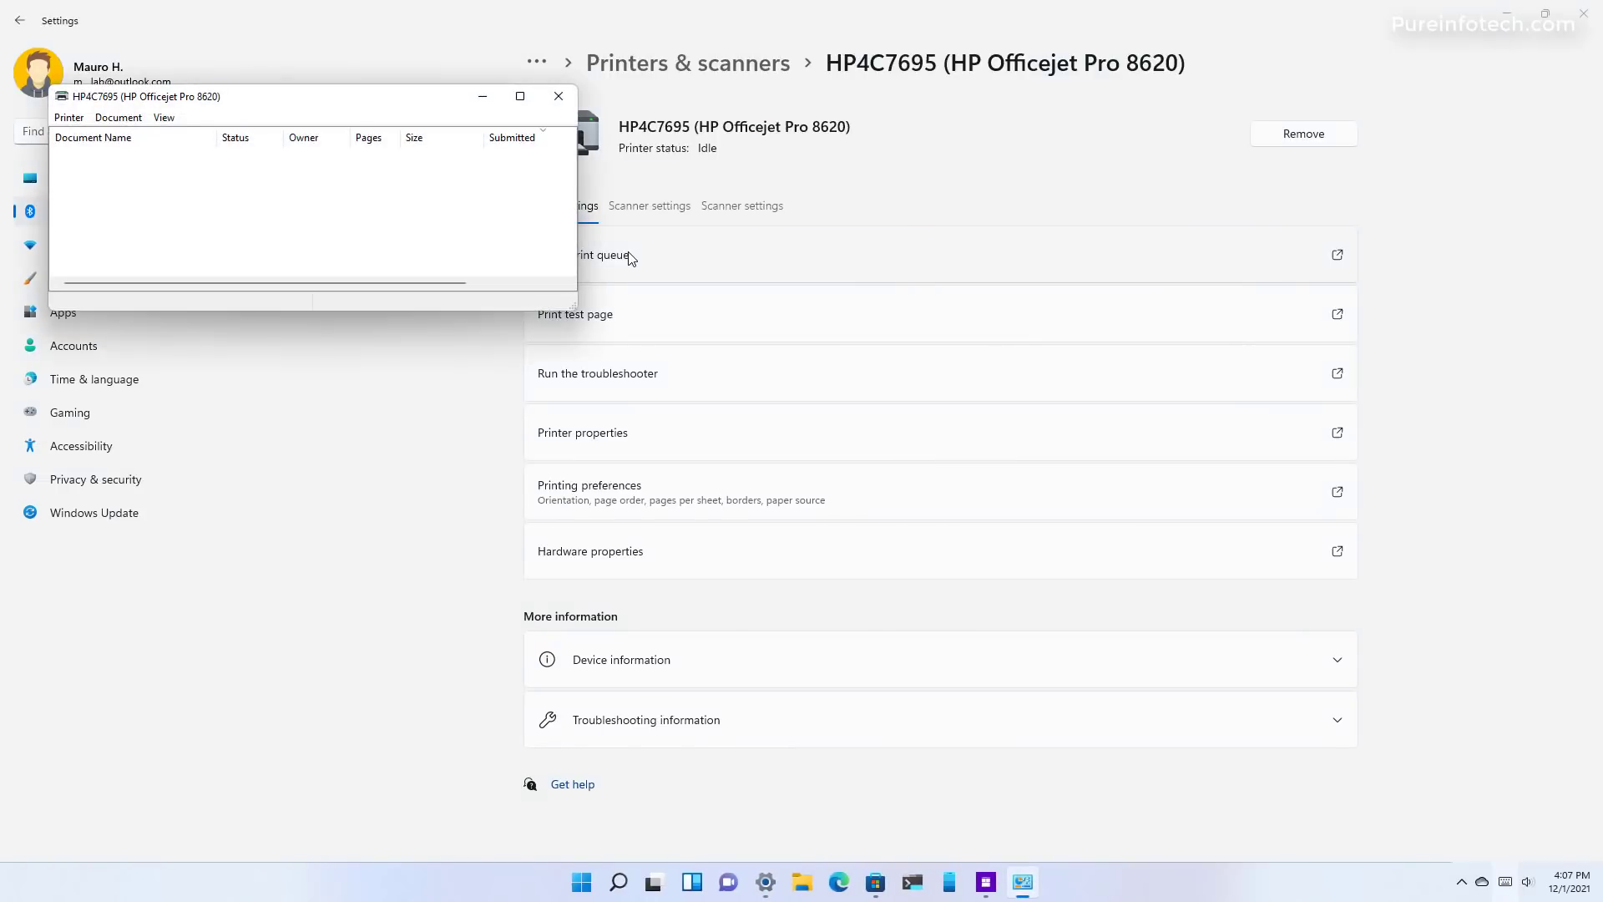
click(558, 97)
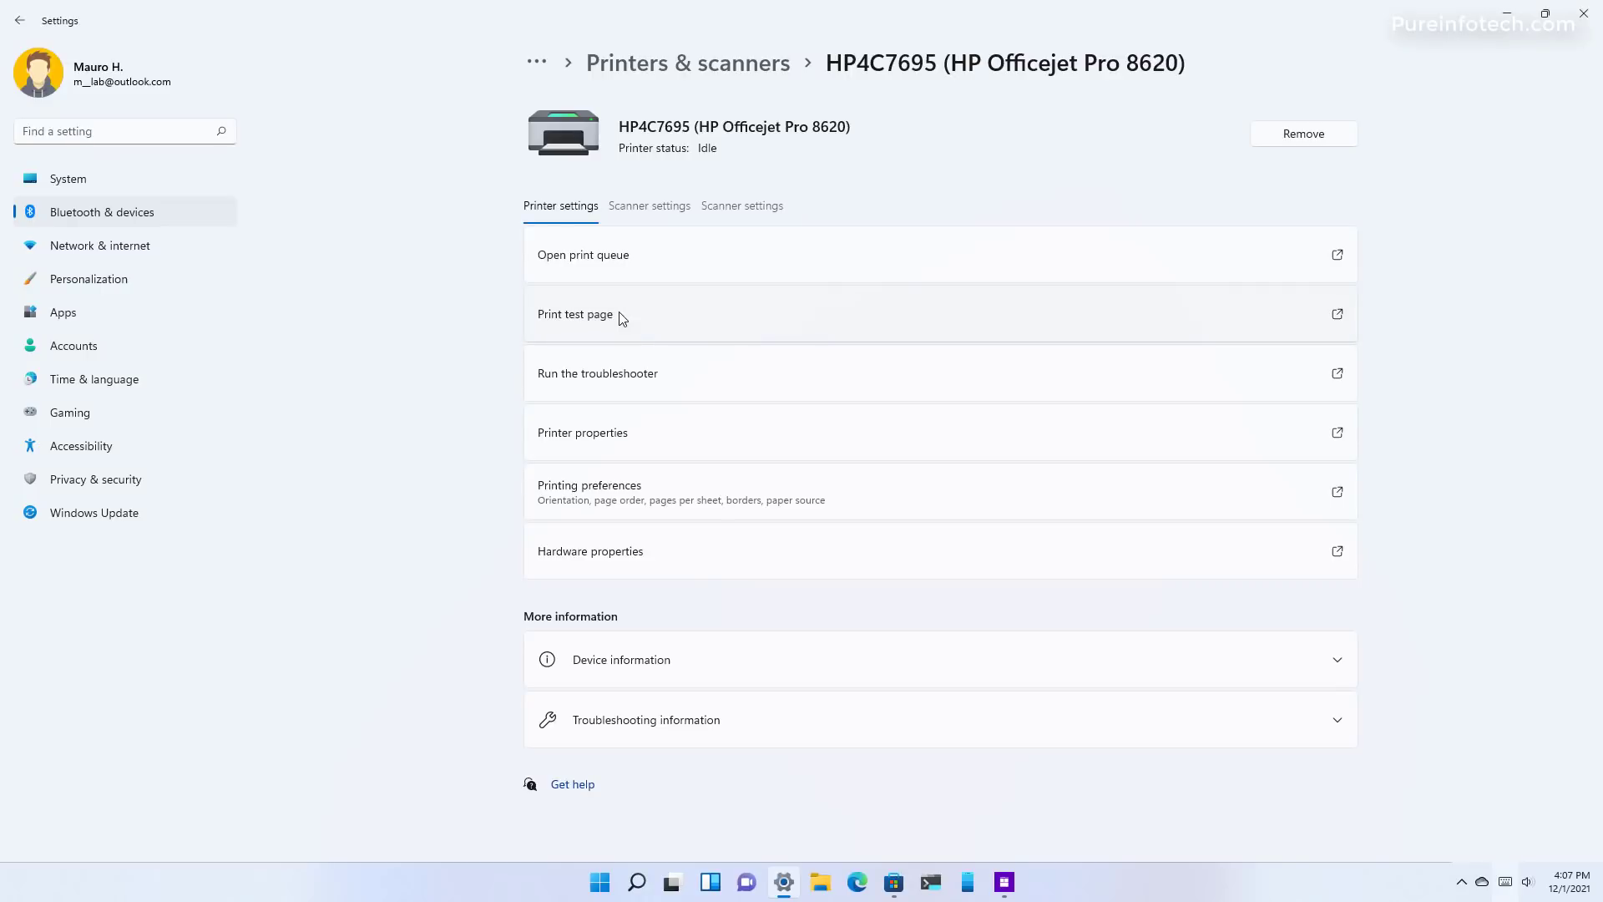
click(622, 316)
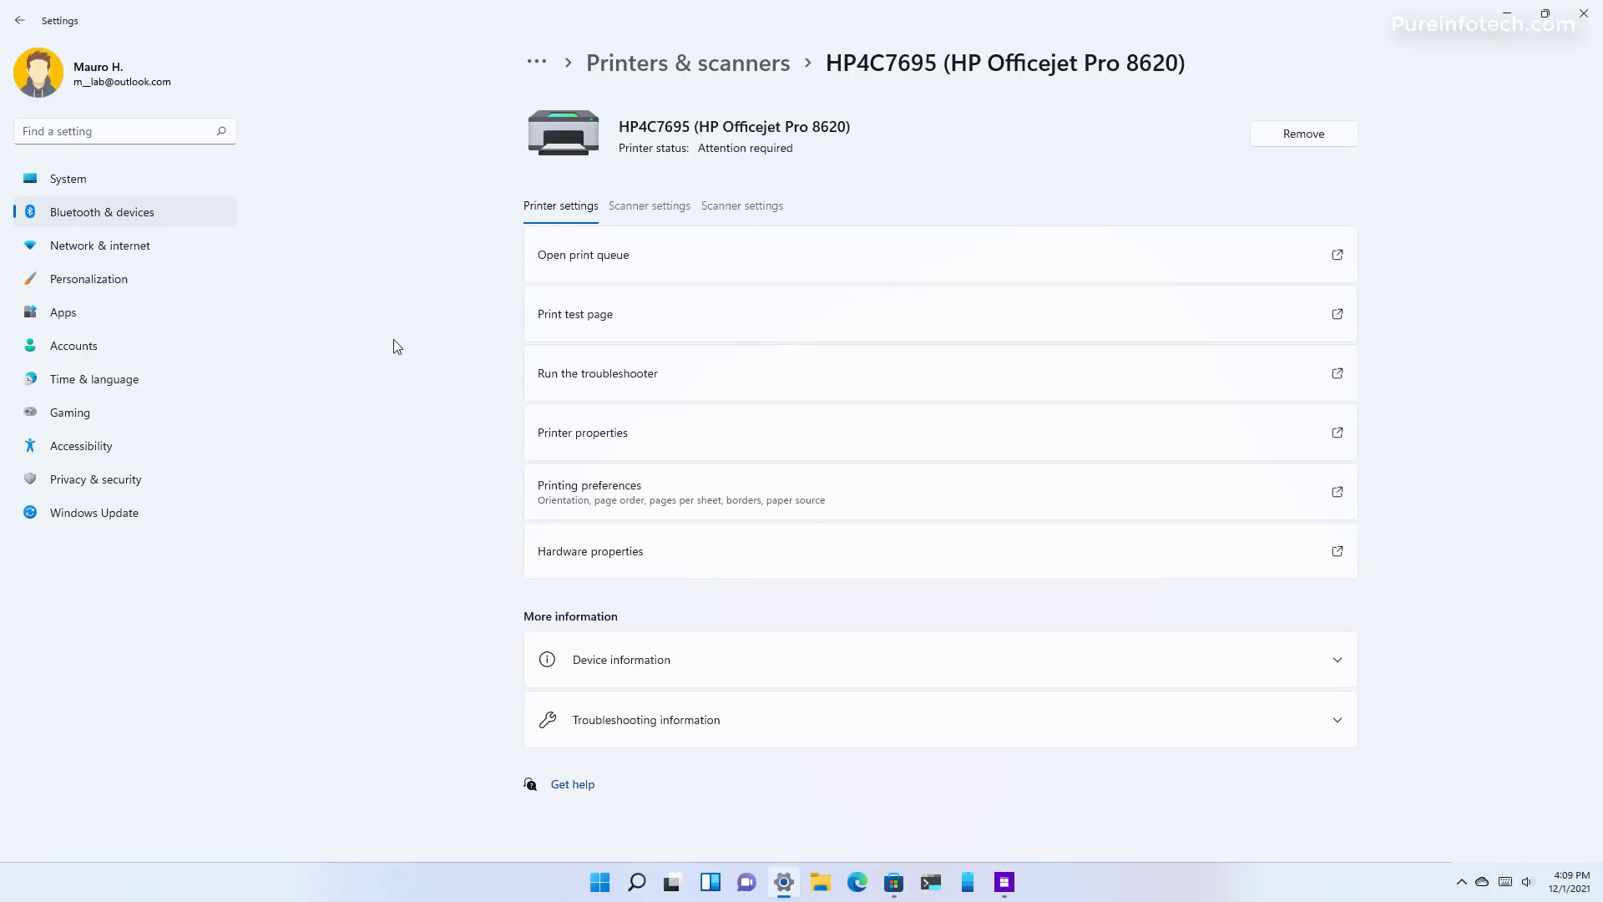
Browse through the printer's scanner settings sections
click(652, 209)
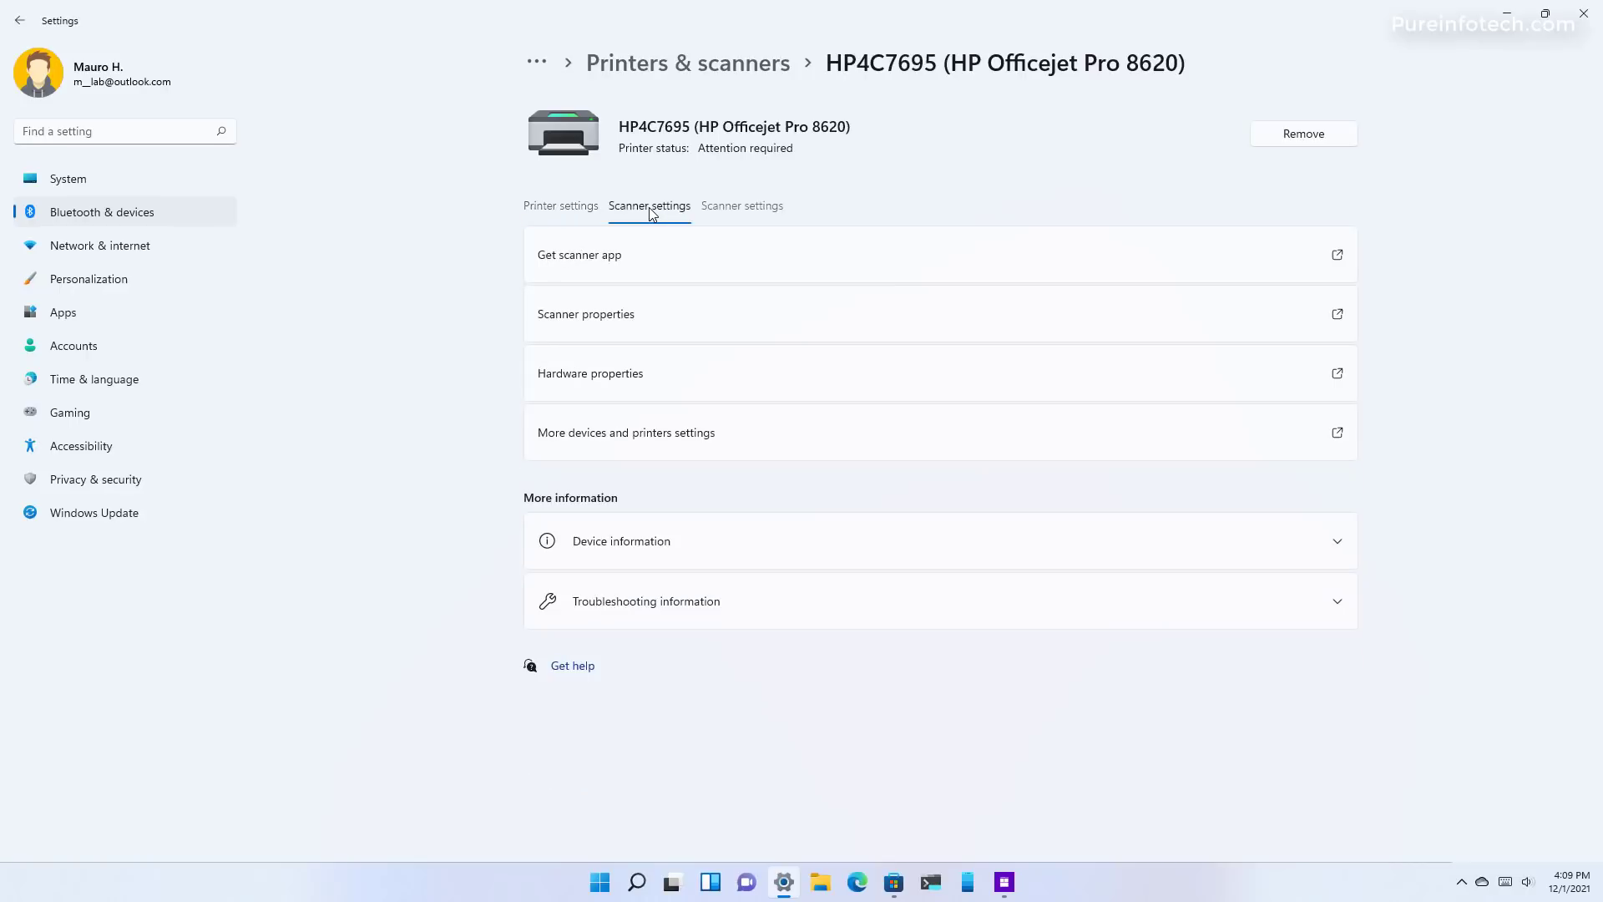
click(741, 213)
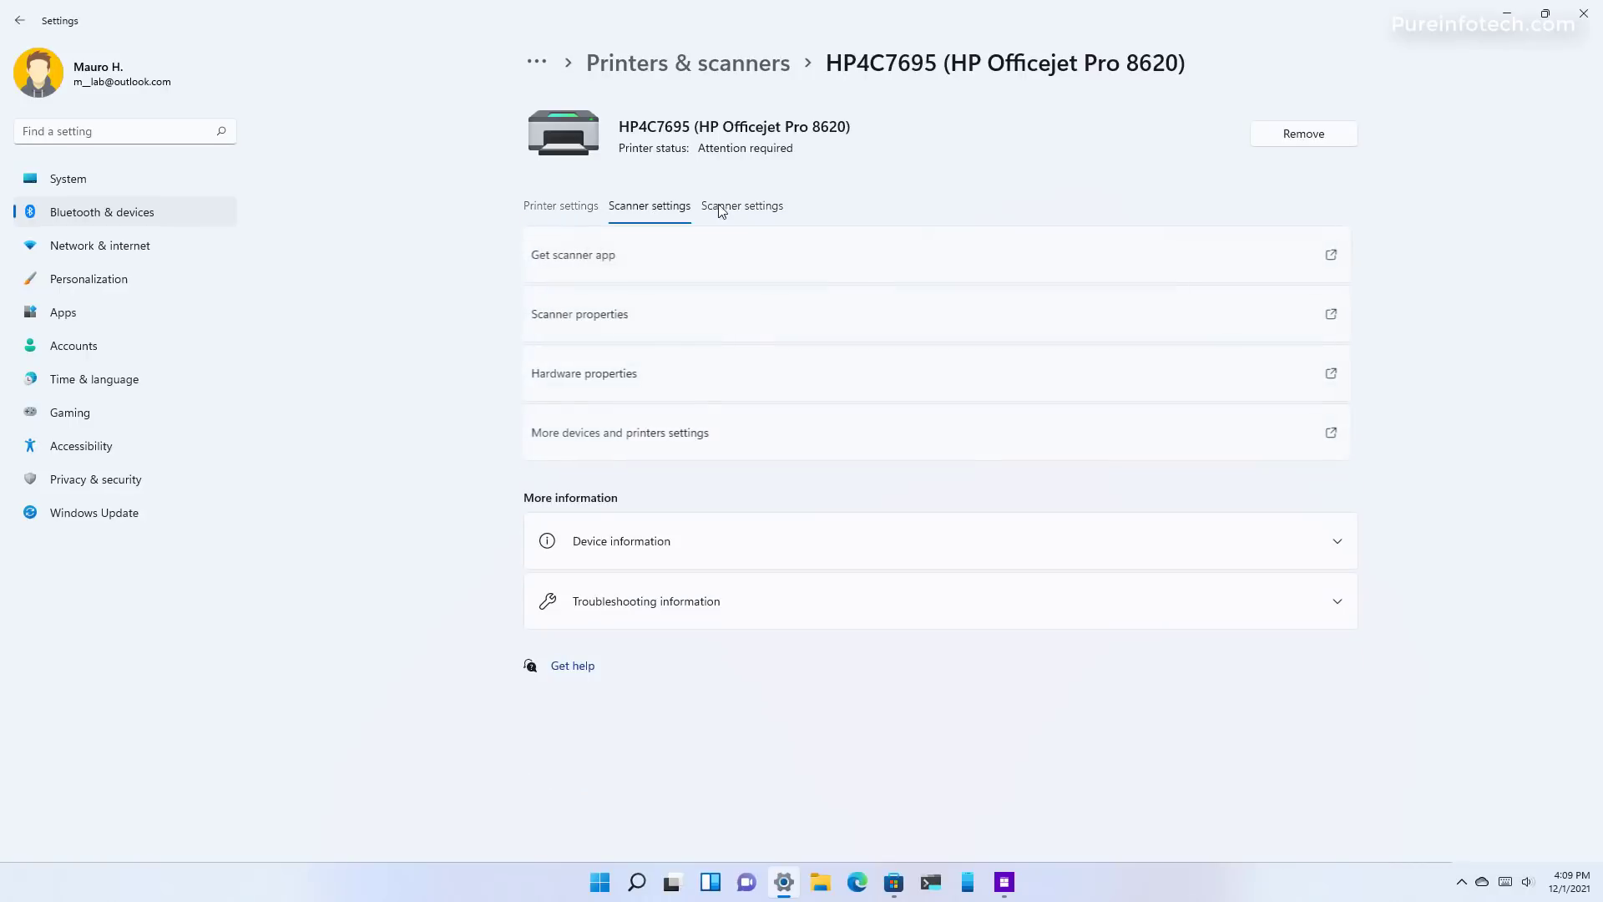
click(632, 208)
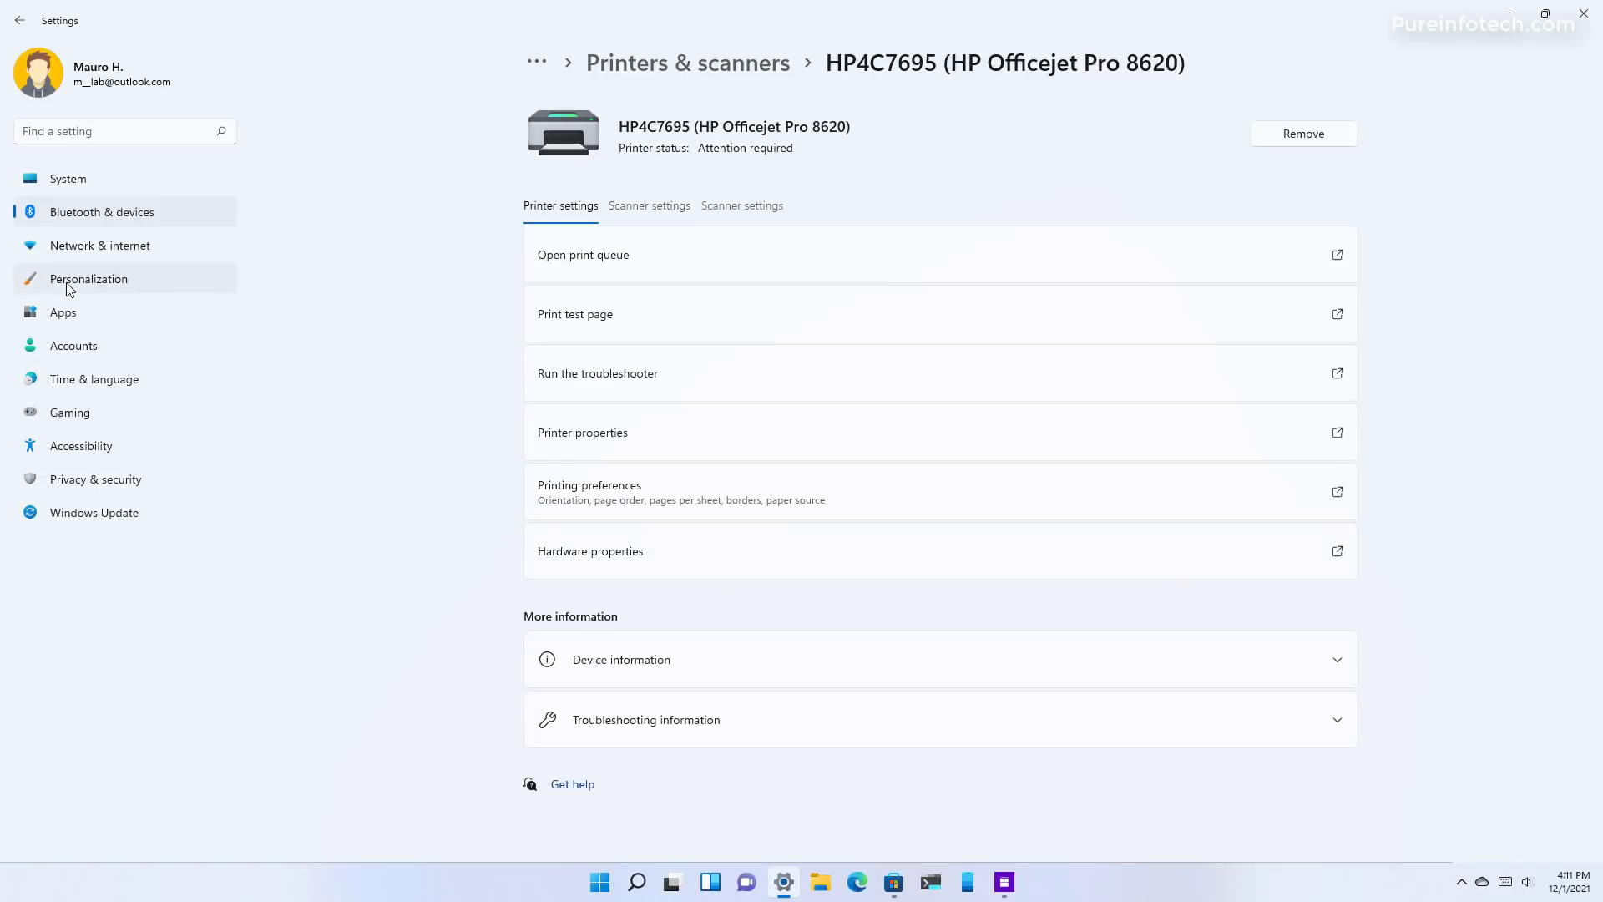
Open Apps > Installed apps, review Sort by options, and start uninstalling Google Chrome Canary
click(124, 309)
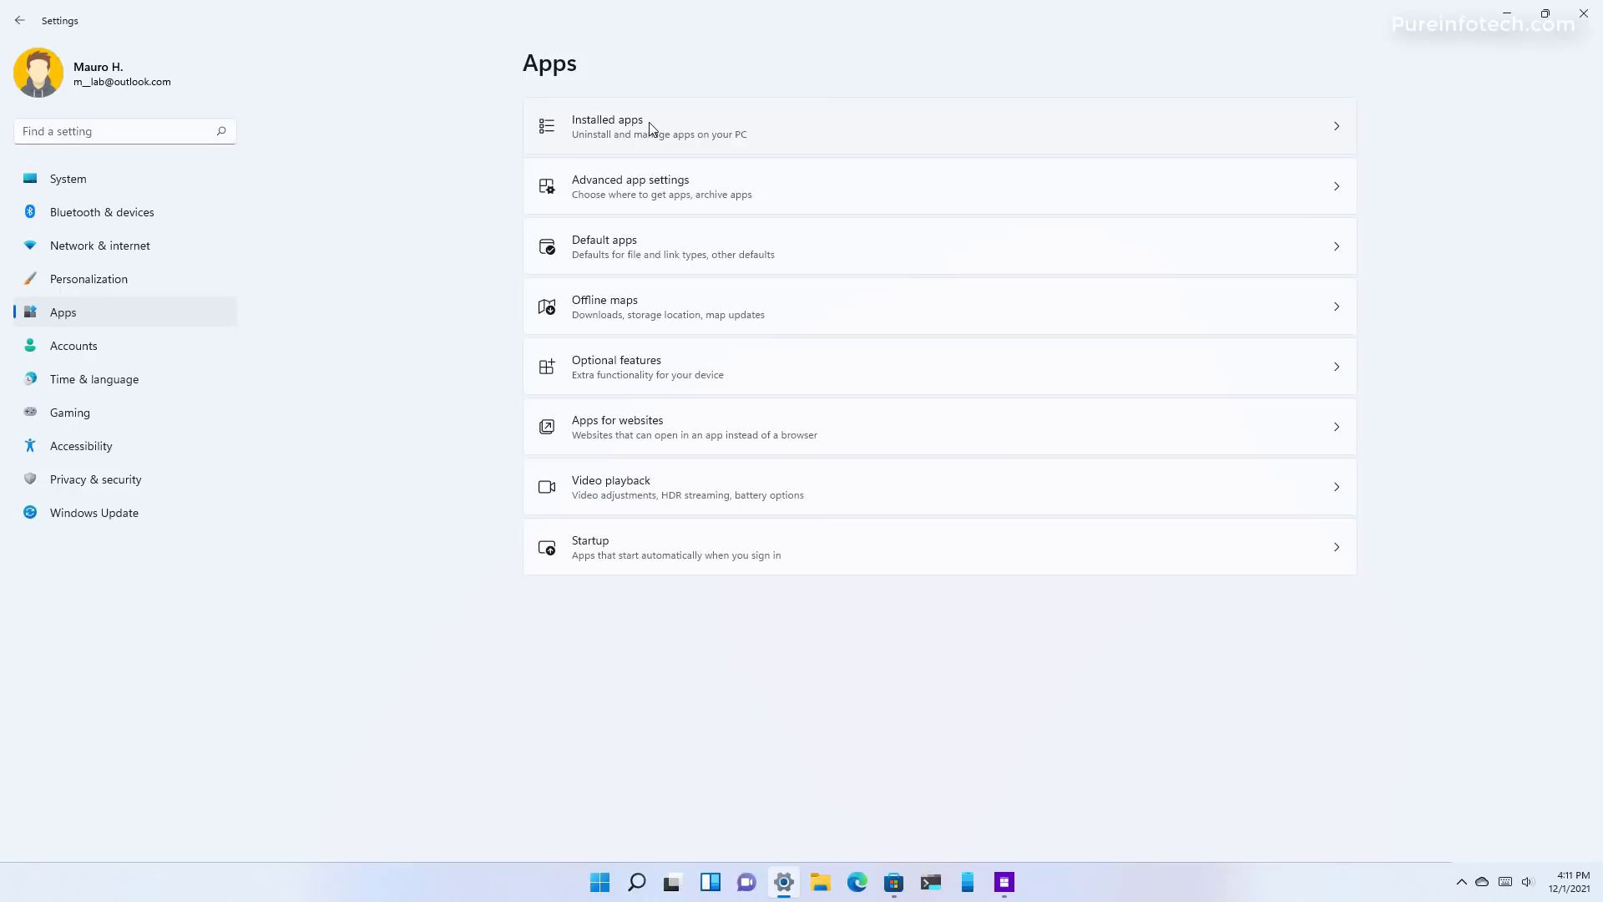
click(649, 122)
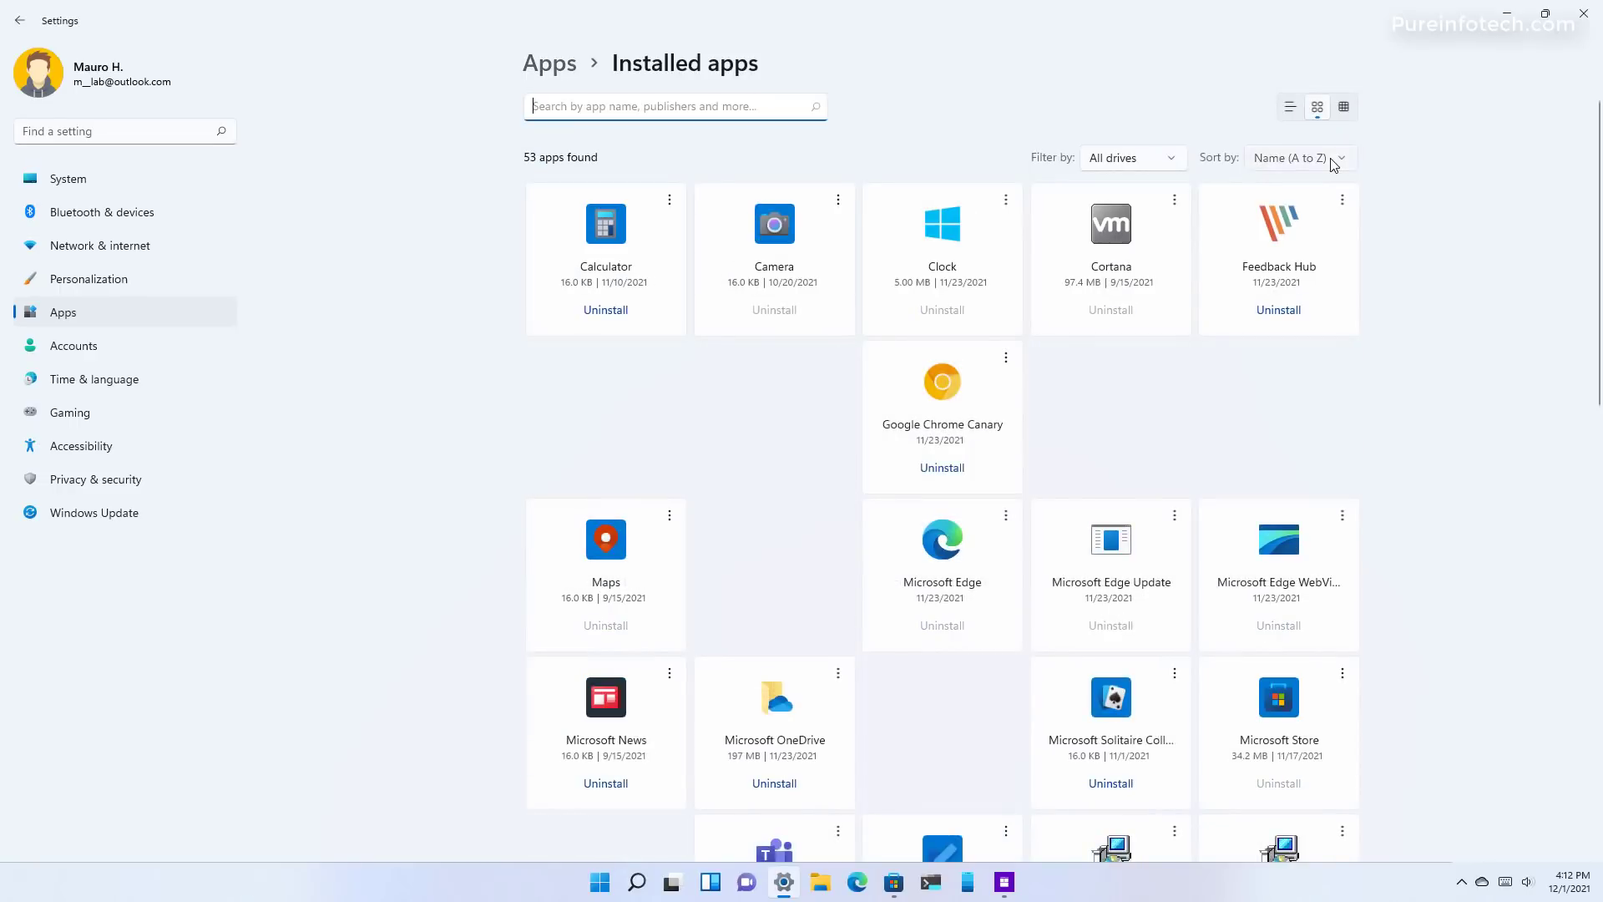
click(1334, 164)
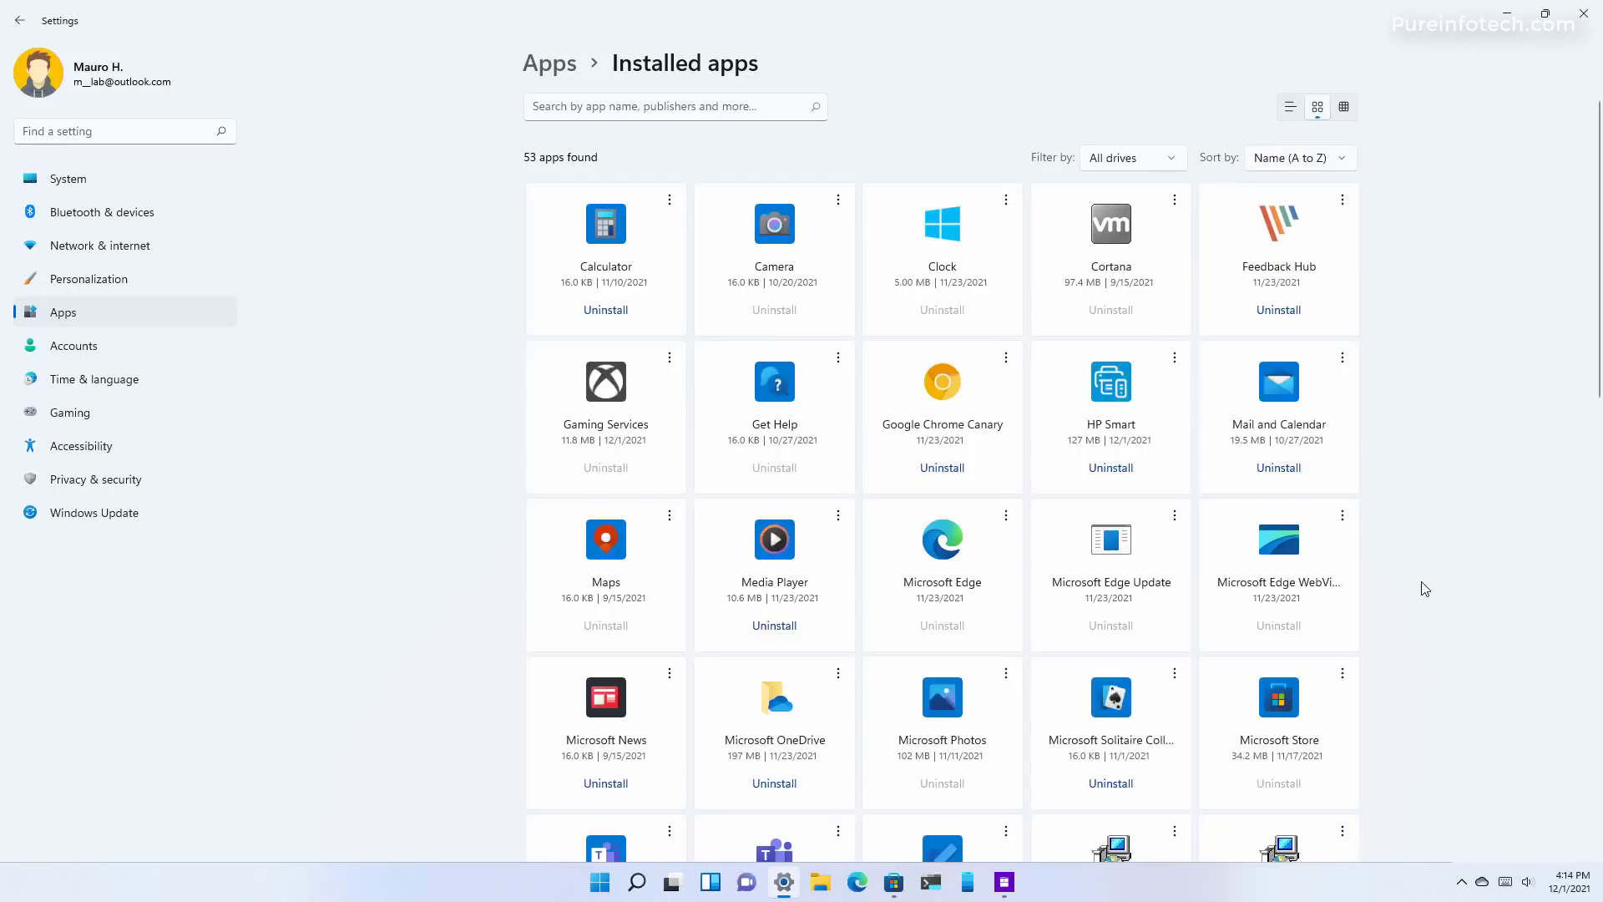
click(941, 469)
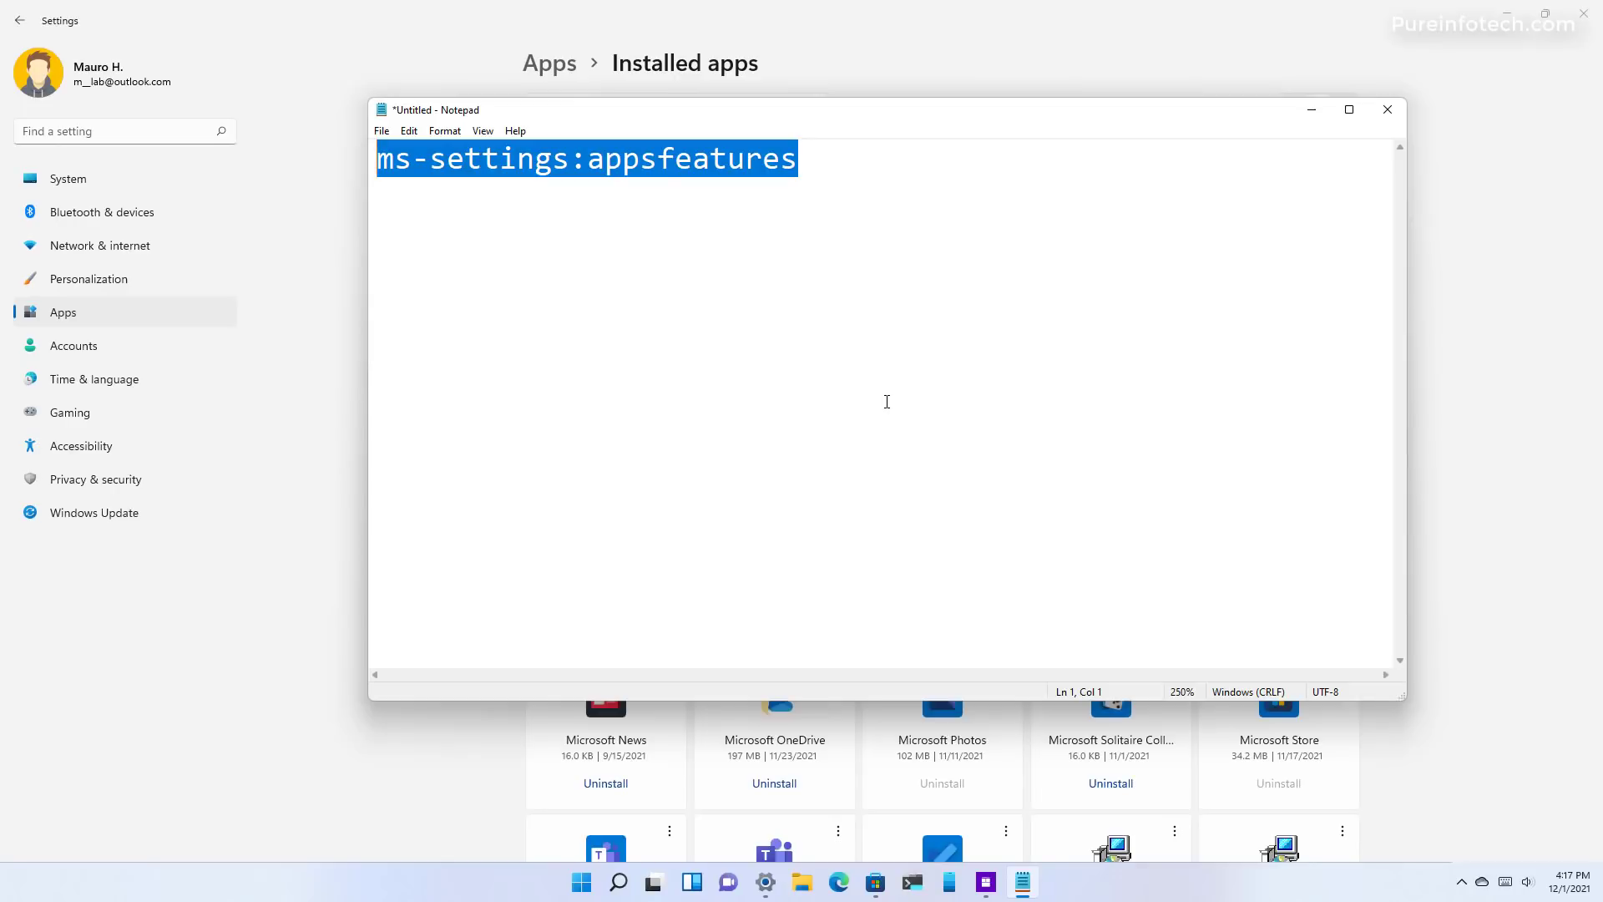
Run ms-settings:appsfeatures from the Run box, then bring Notepad forward and show the desktop
key(super+r)
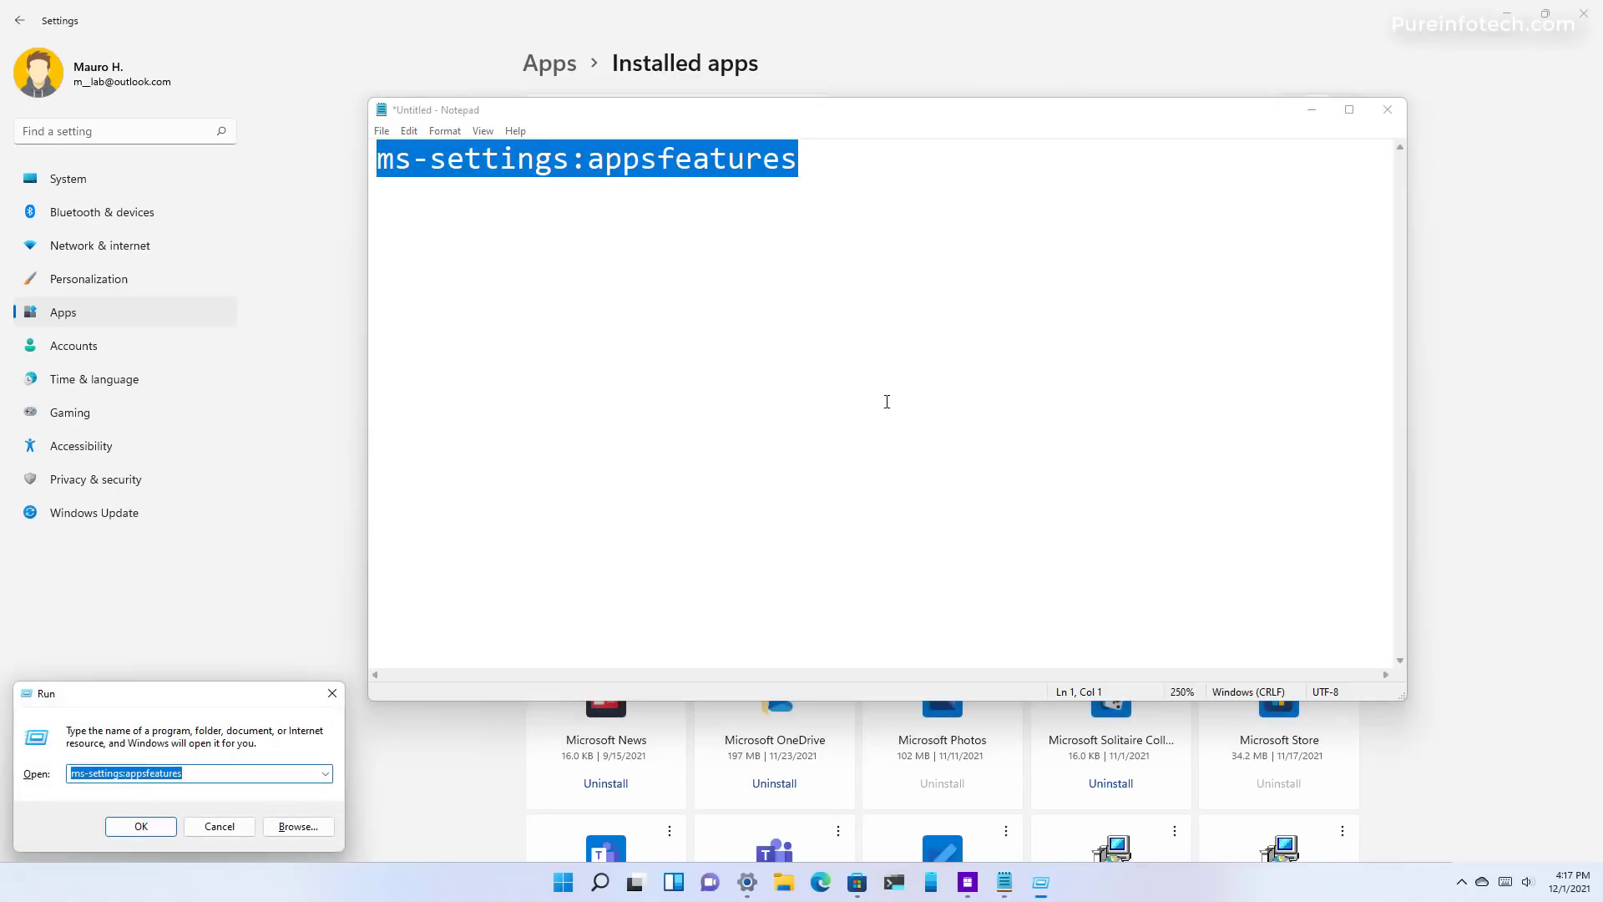
text(ms-settings:appsfeatures)
key(Return)
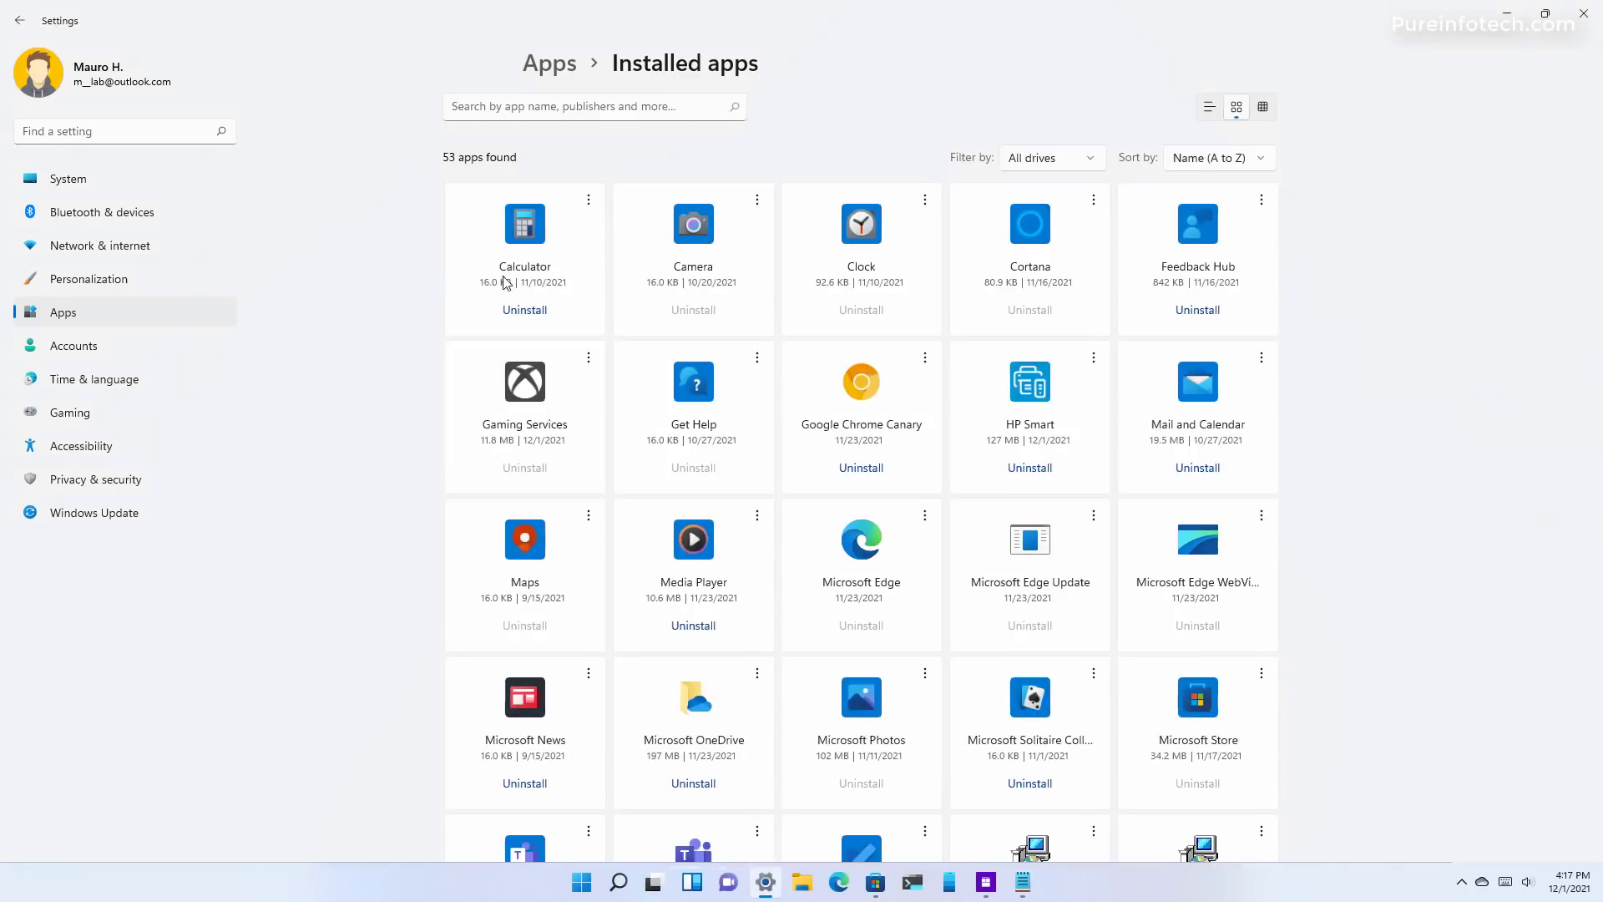
click(1032, 885)
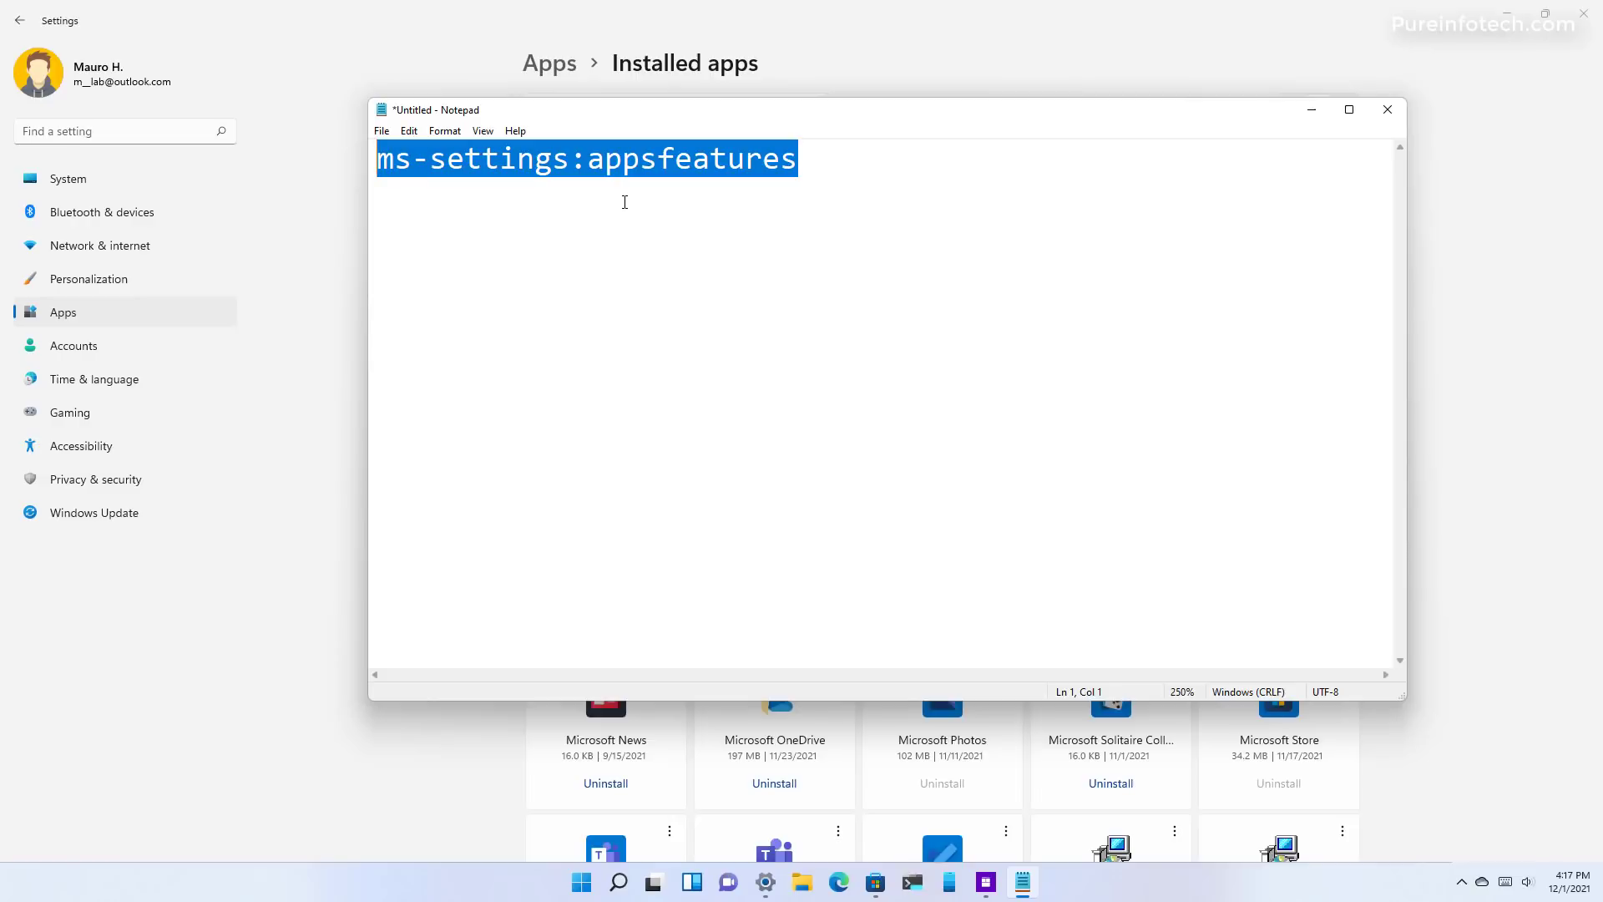
key(super+d)
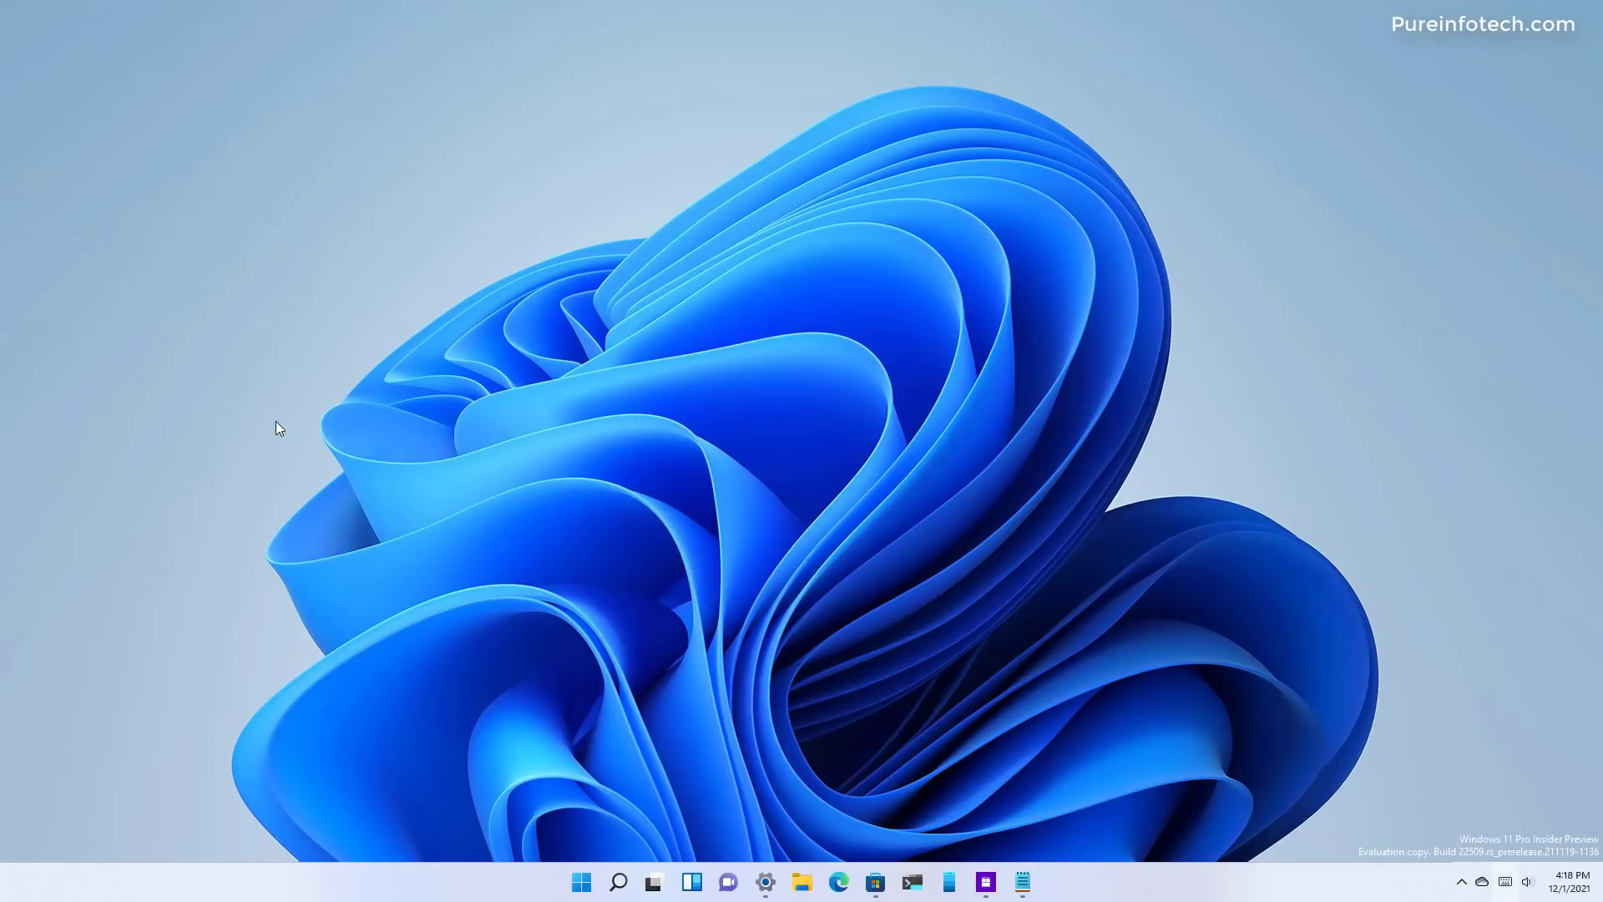